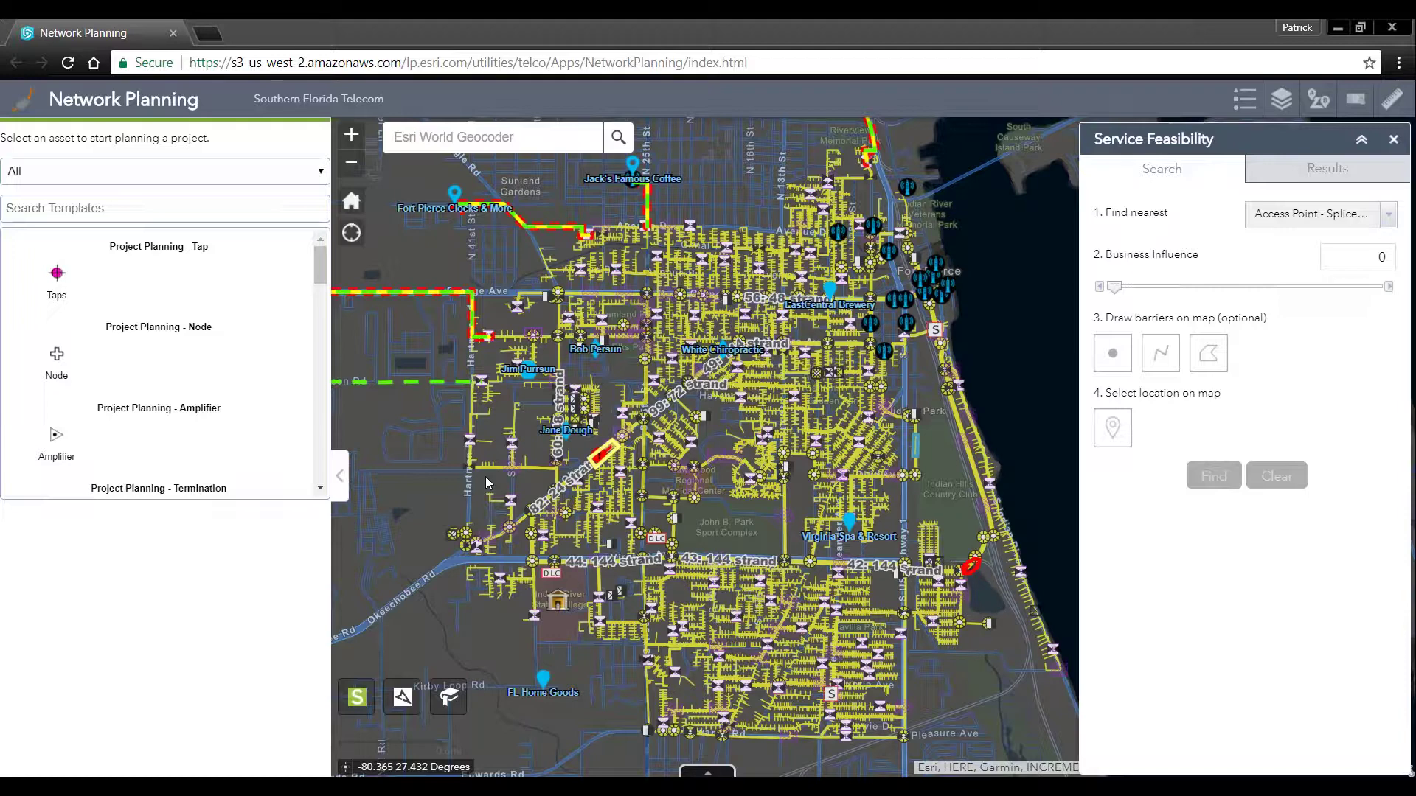
Pan west and zoom in on Peterson Rd beside the Law Offices of Hunter & West marker.
drag(445, 460, 606, 480)
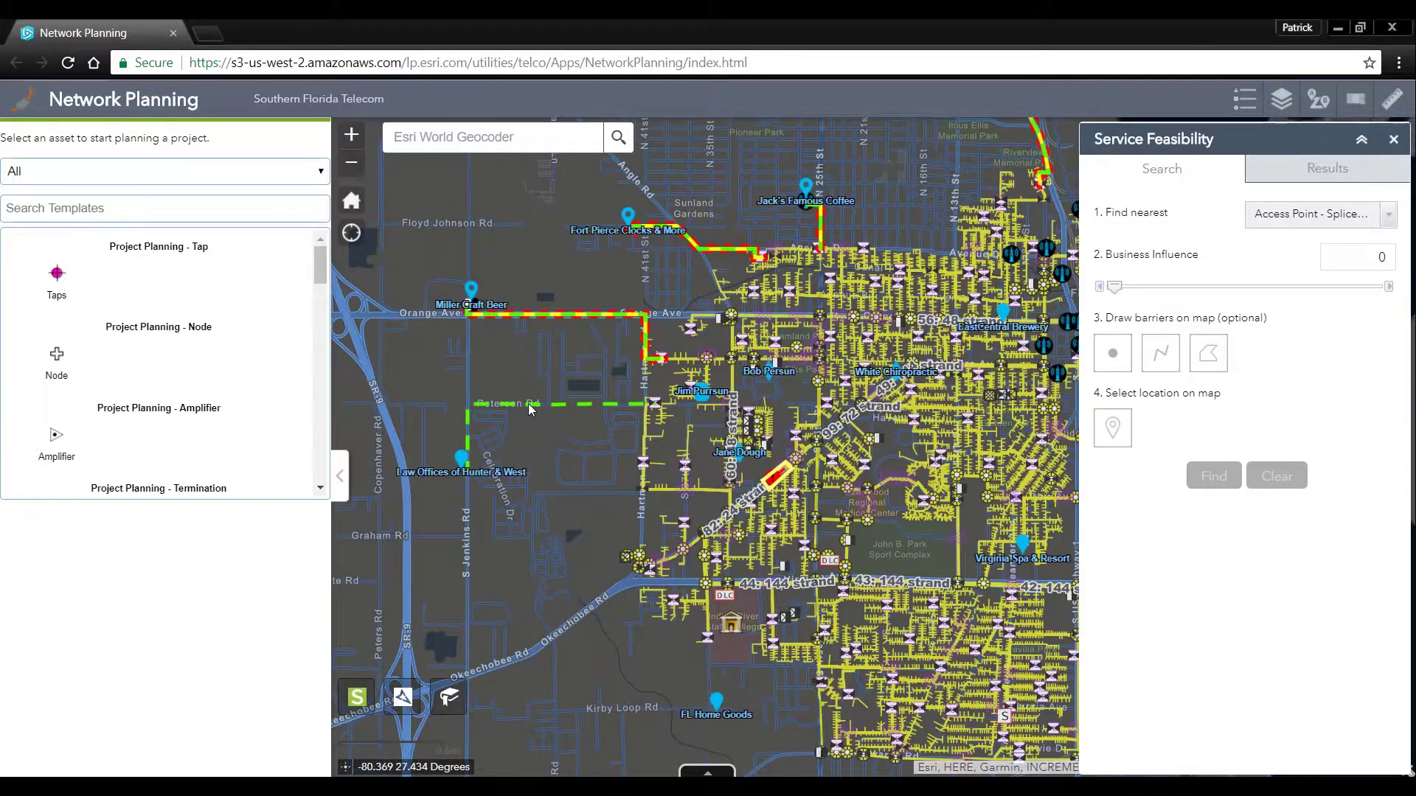
scroll(530, 410, up, 1)
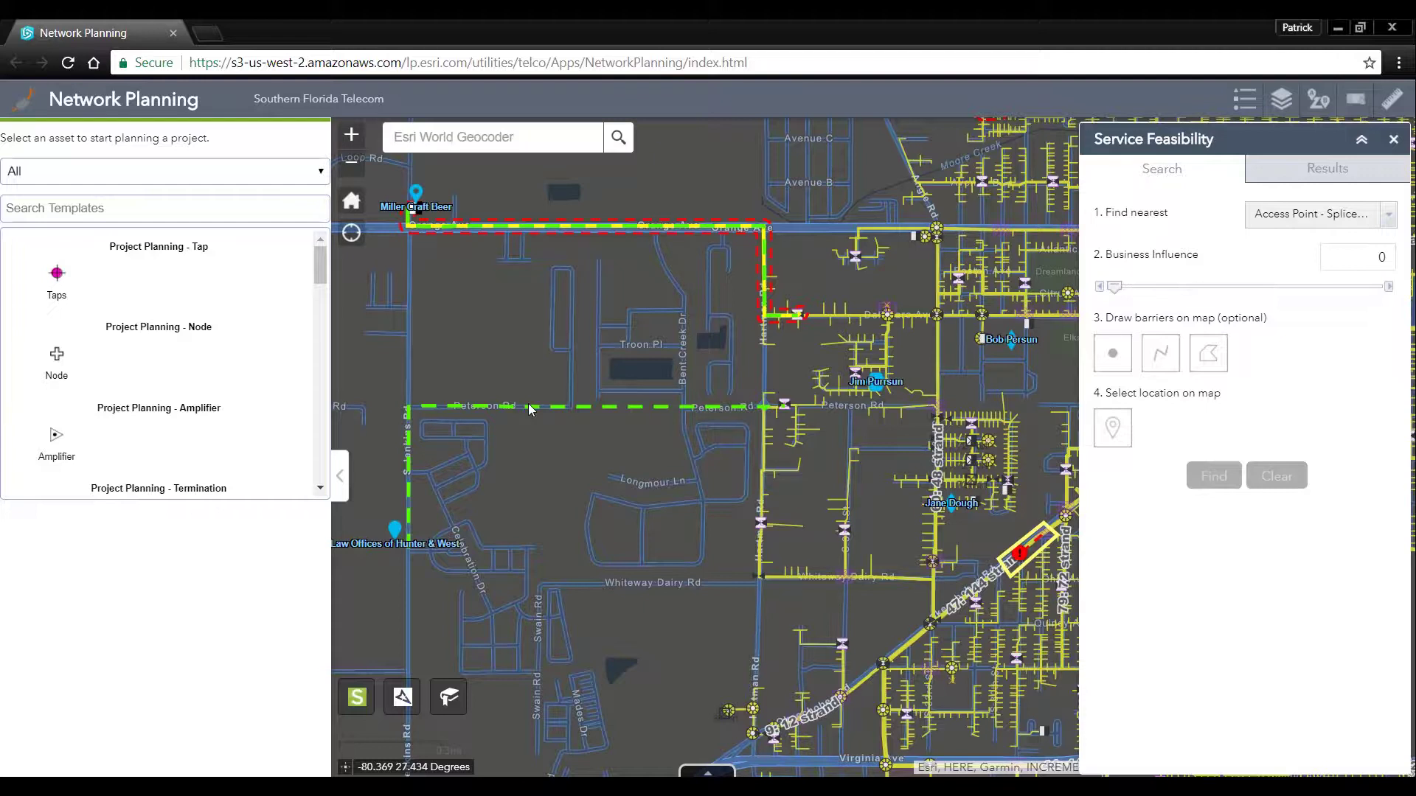
click(530, 408)
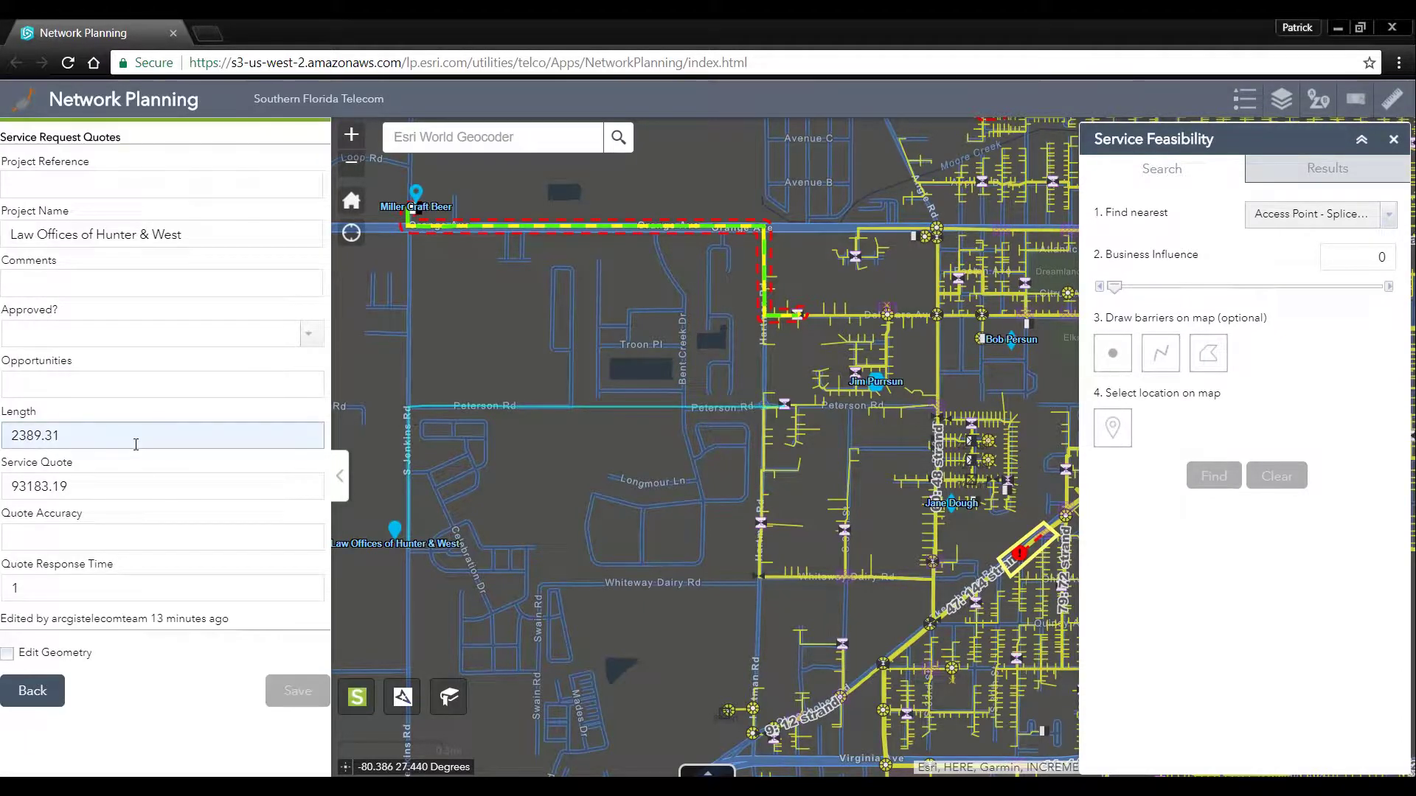
click(67, 486)
double_click(67, 486)
click(33, 691)
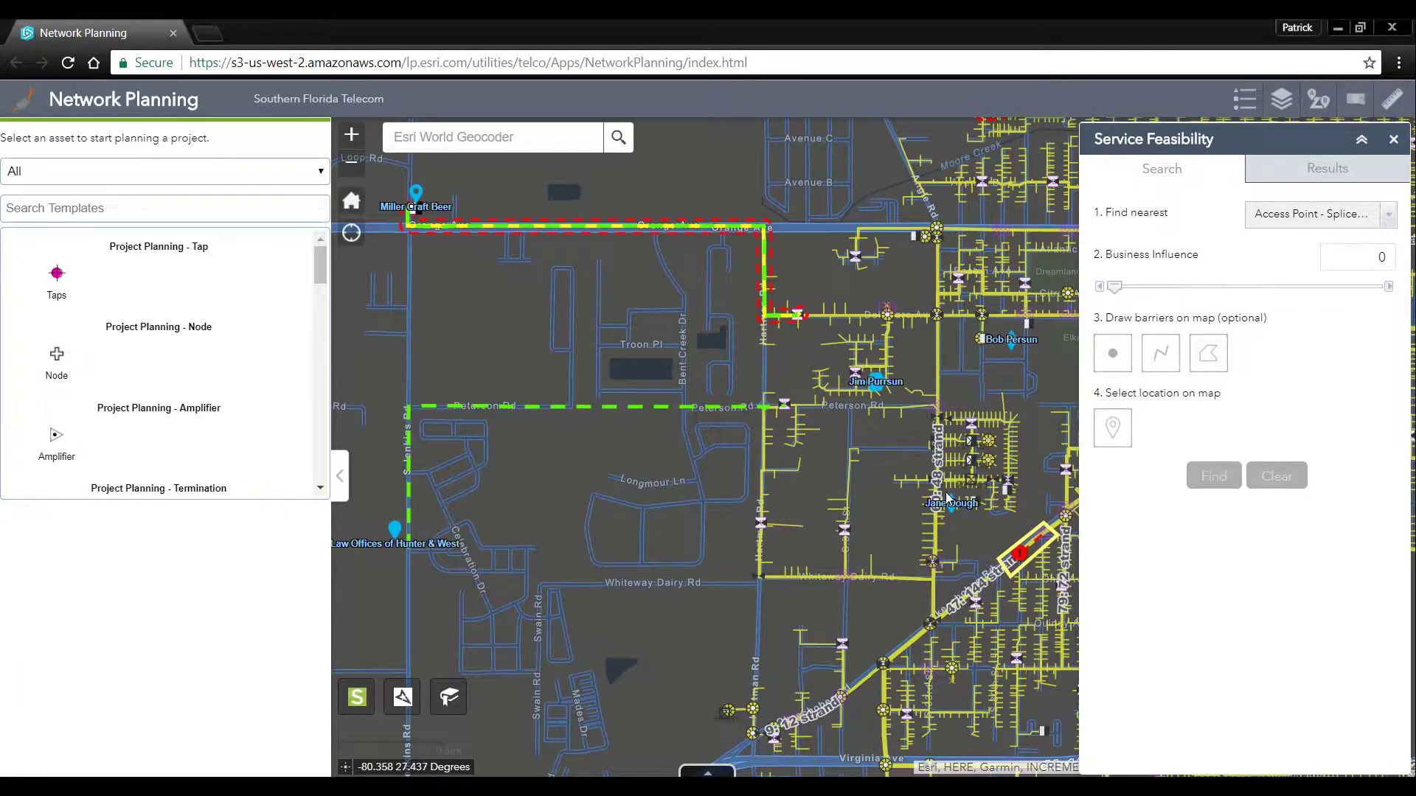
Set the Law Offices marker as the service location and find the nearest access point route (2389.28 m).
click(1112, 428)
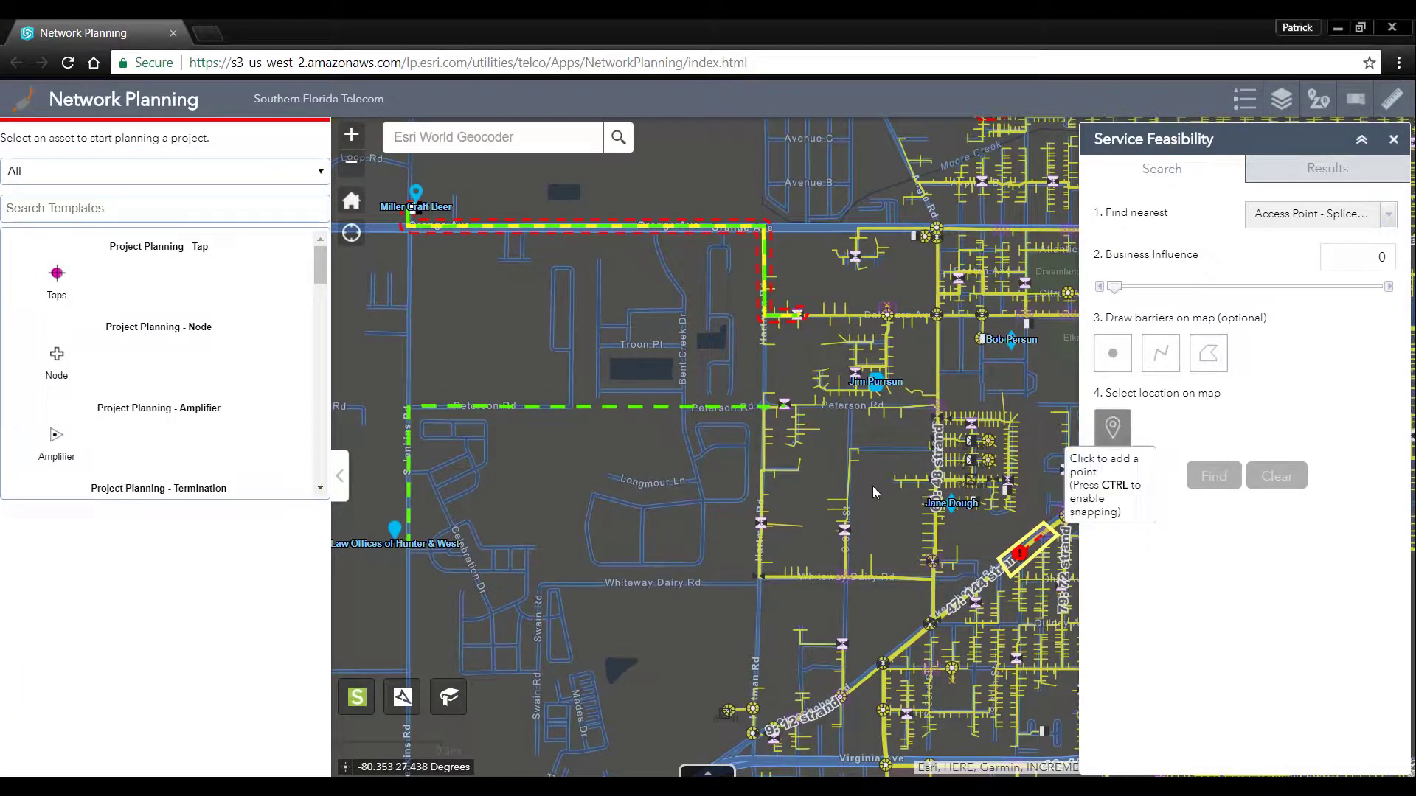
click(396, 551)
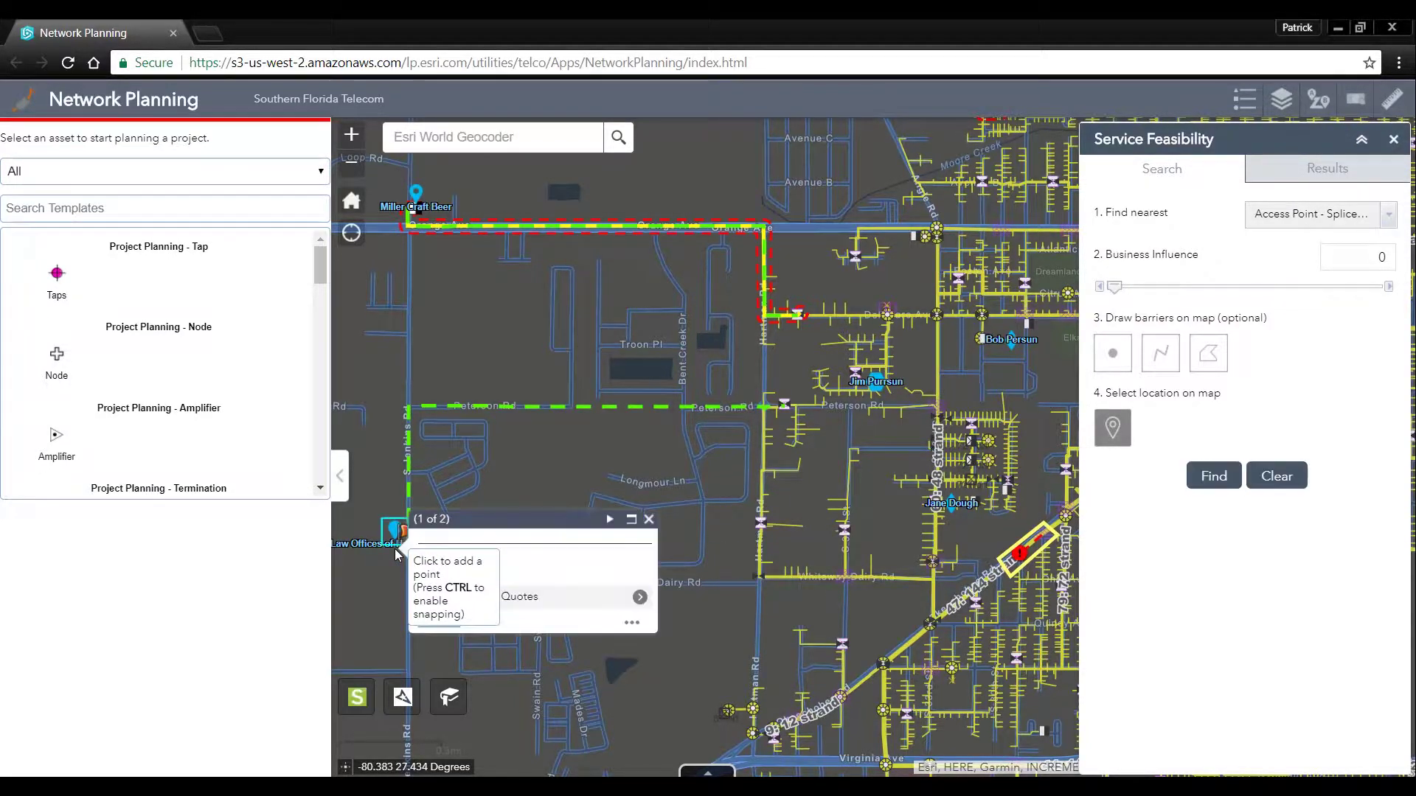
click(1192, 481)
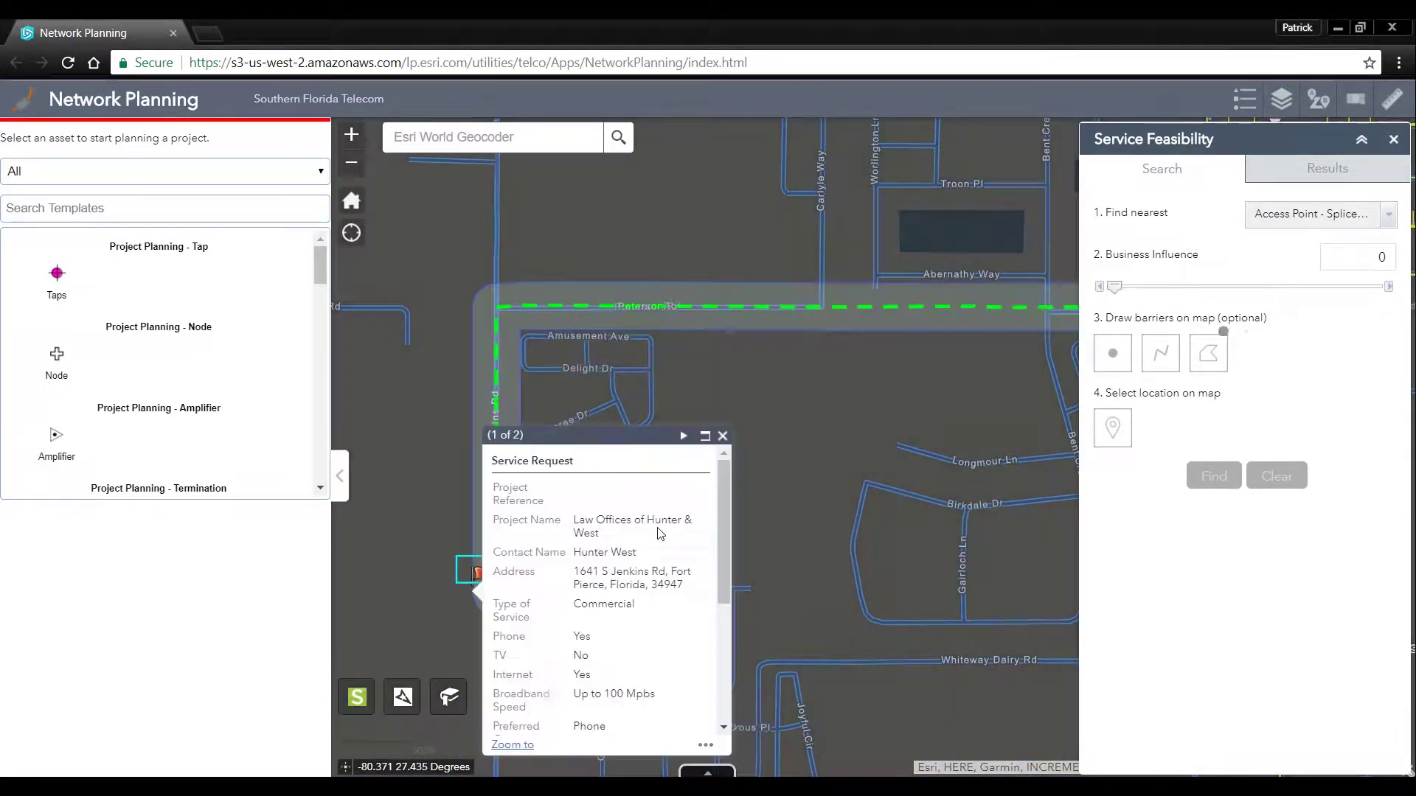
click(722, 436)
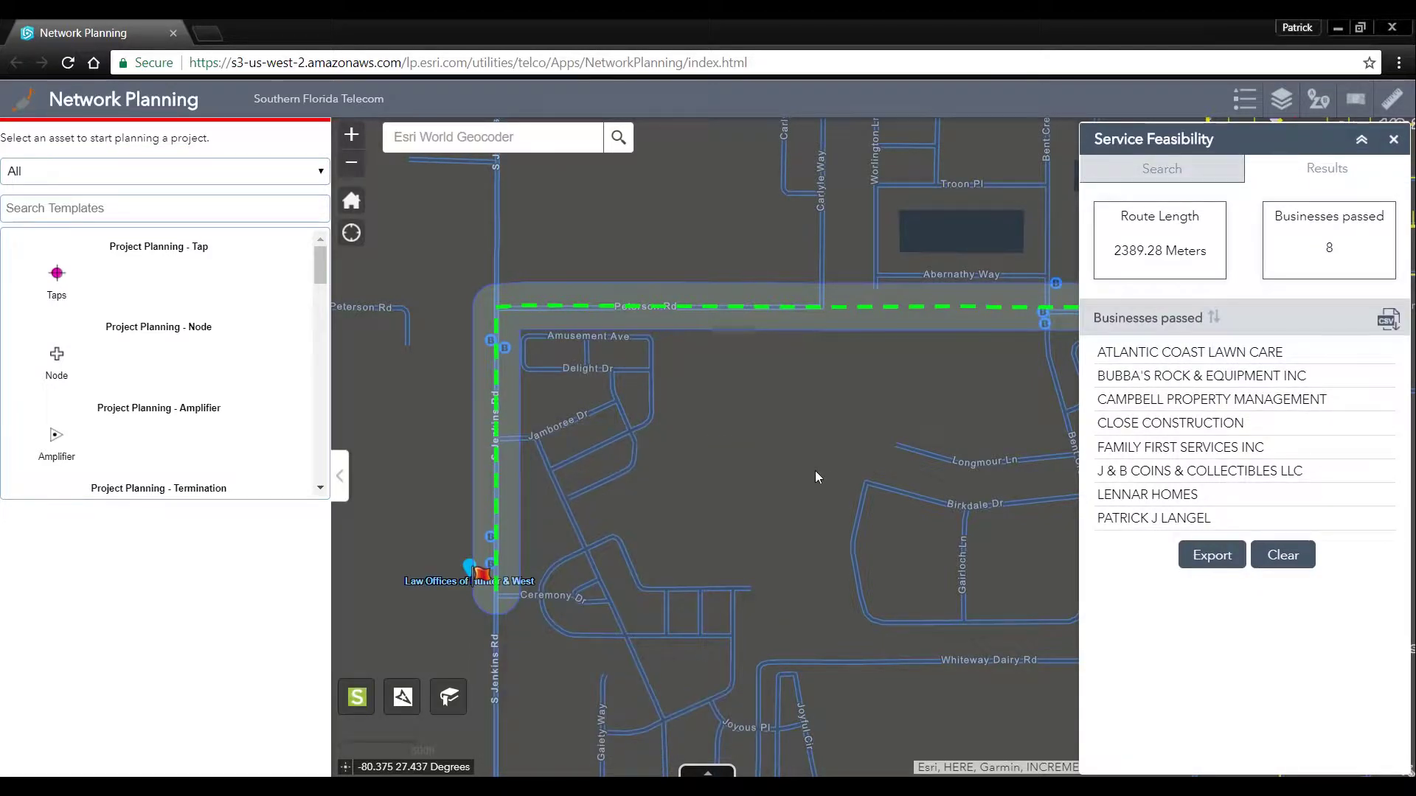
Inspect a Peterson Rd business's details along the route, then return to the Search settings.
drag(796, 467, 724, 481)
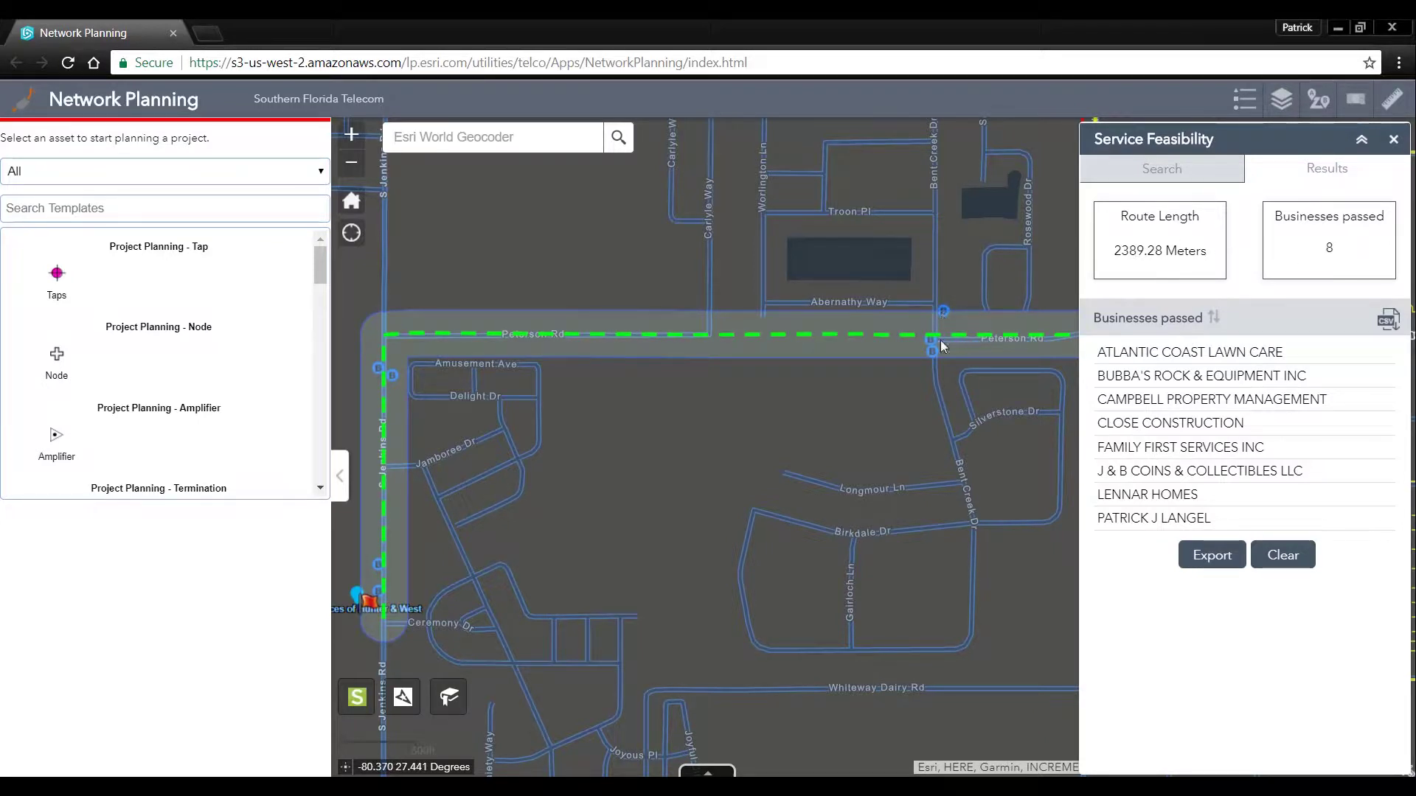
click(924, 403)
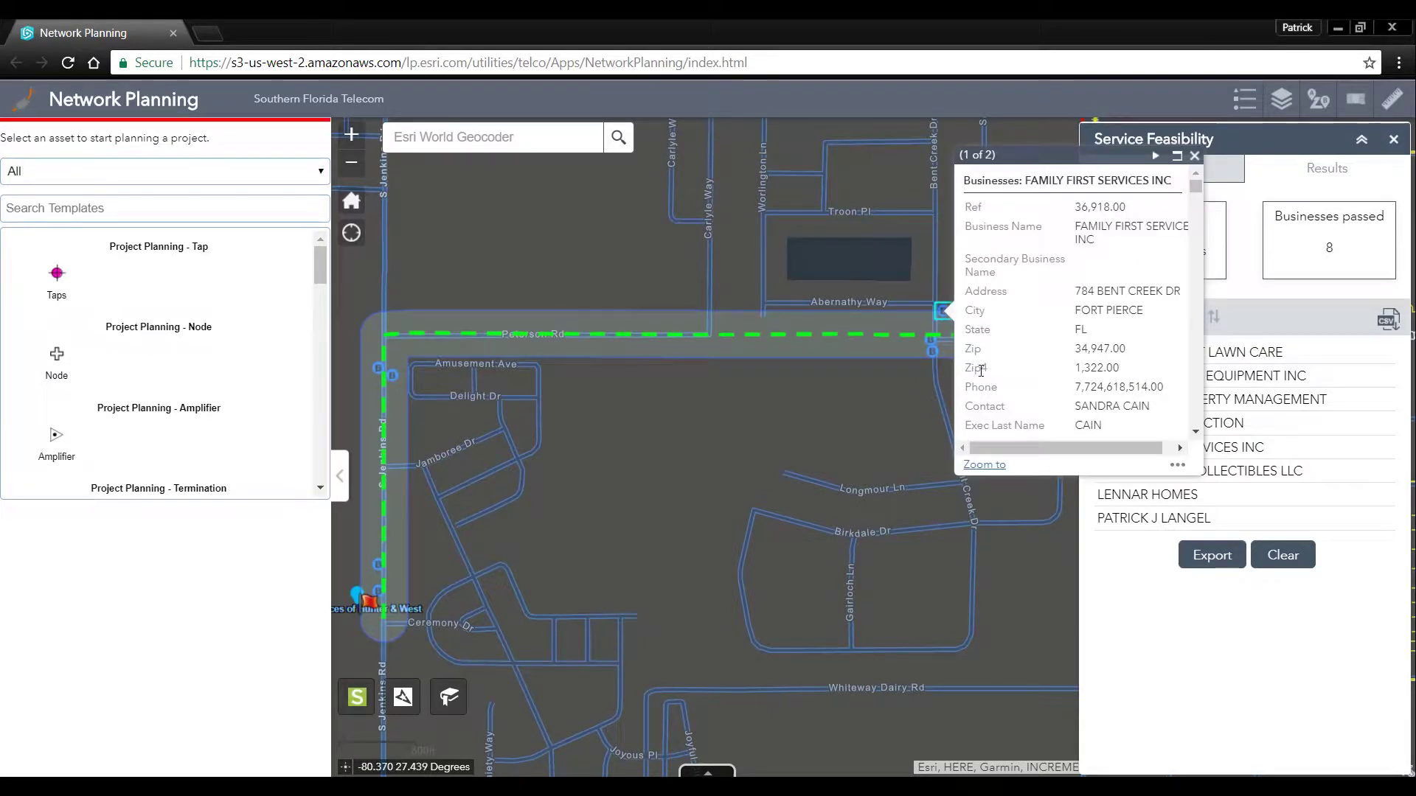
scroll(1057, 324, down, 1)
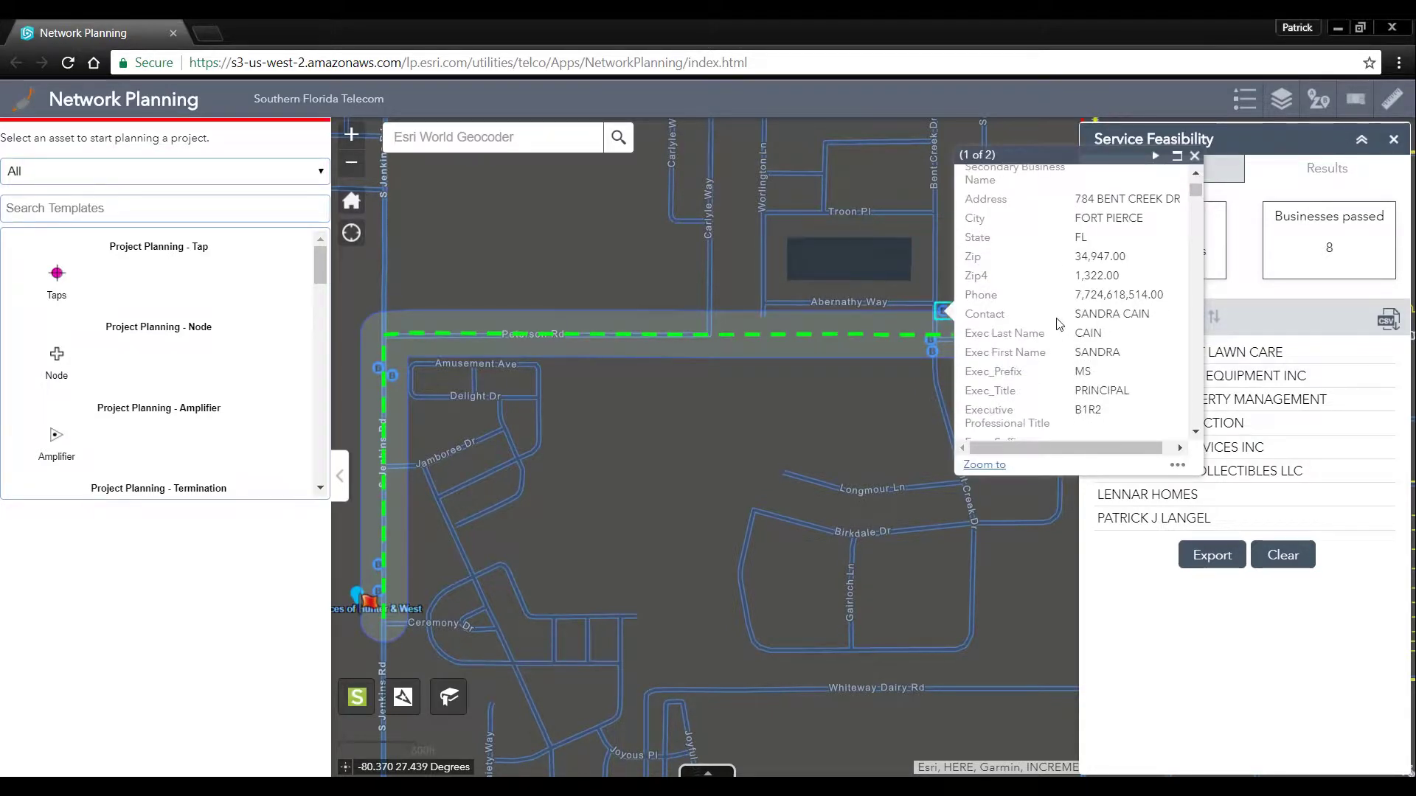
scroll(1059, 325, down, 2)
scroll(1058, 325, down, 1)
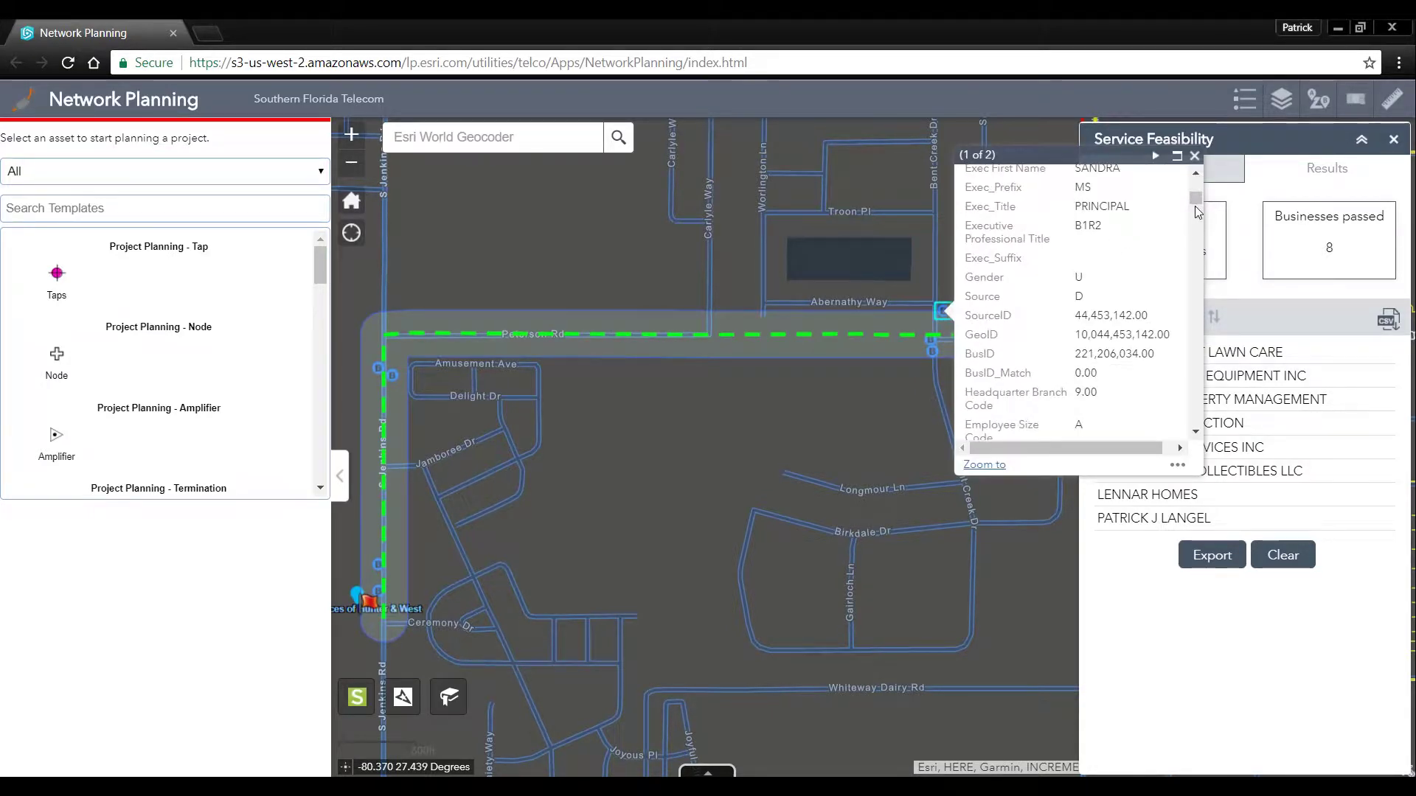
click(1195, 157)
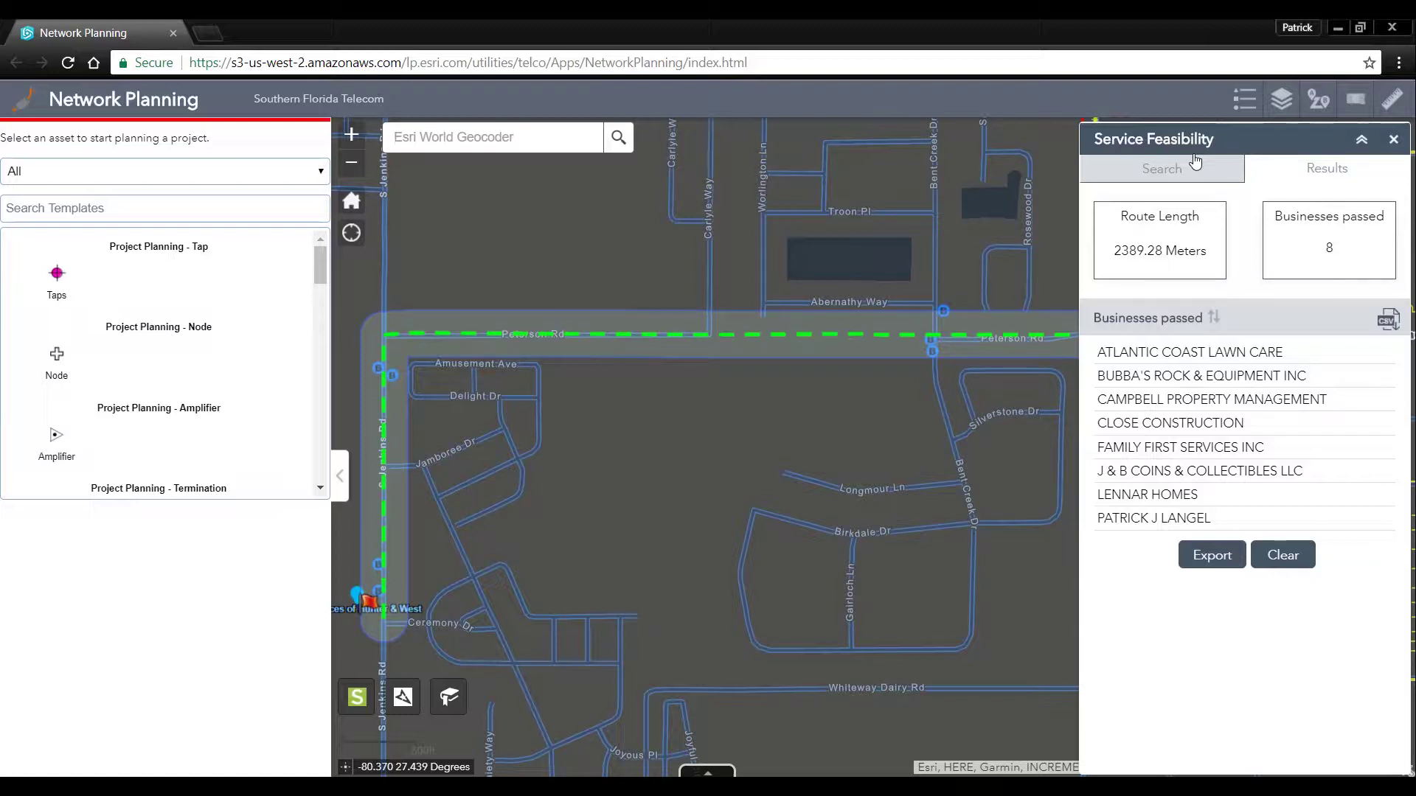
click(1183, 176)
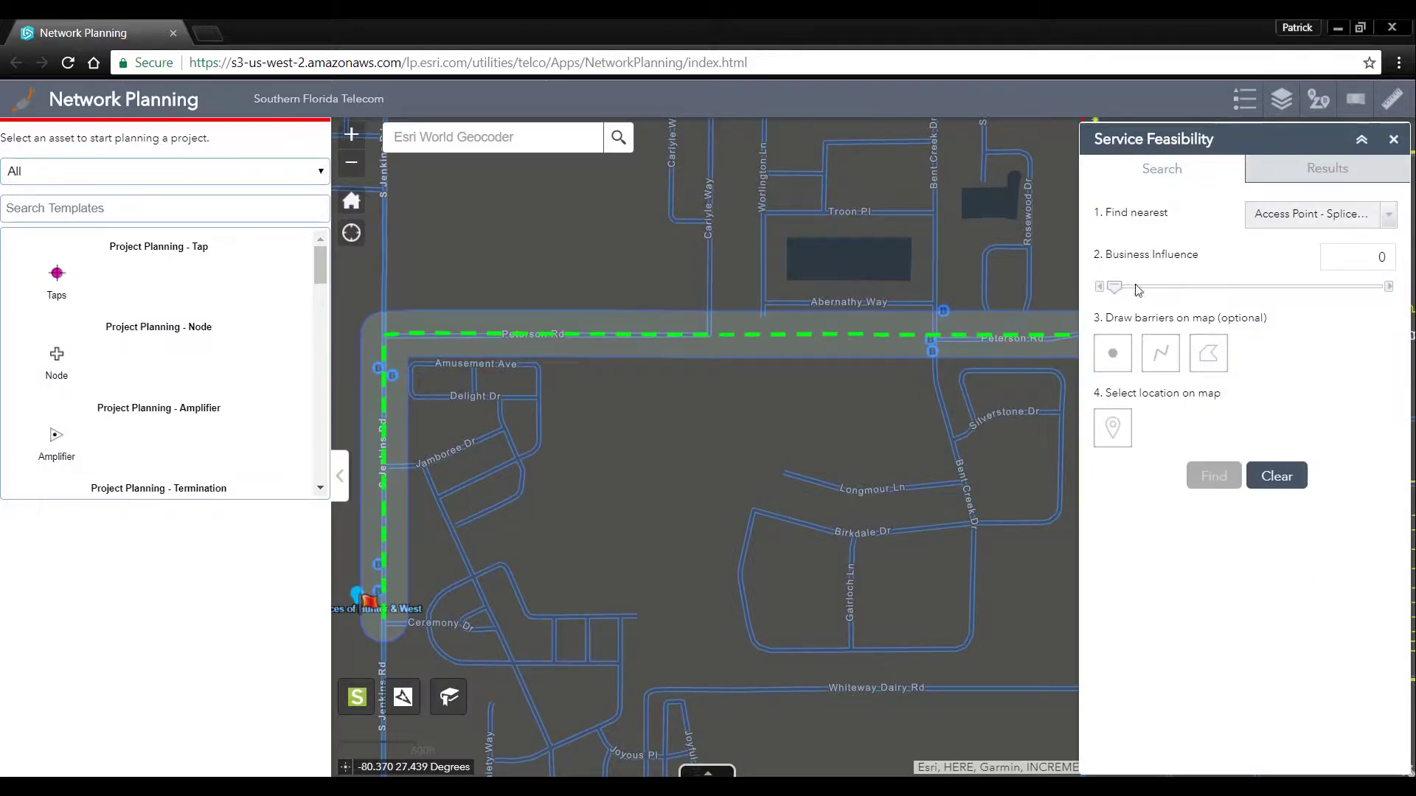
Set Business Influence to 100 and rerun, giving a 3802.71 m route past 156 businesses.
drag(1124, 293, 1378, 294)
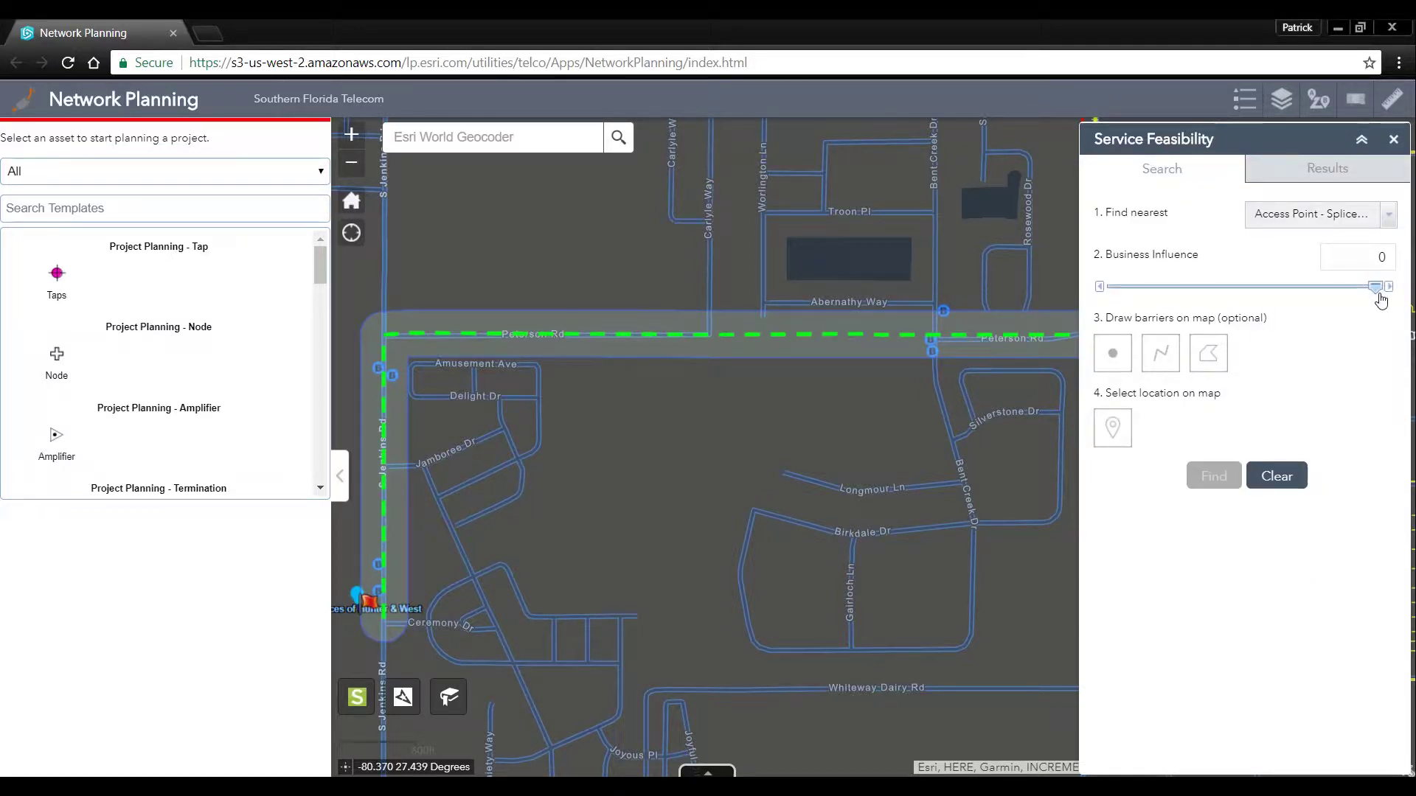
click(1217, 478)
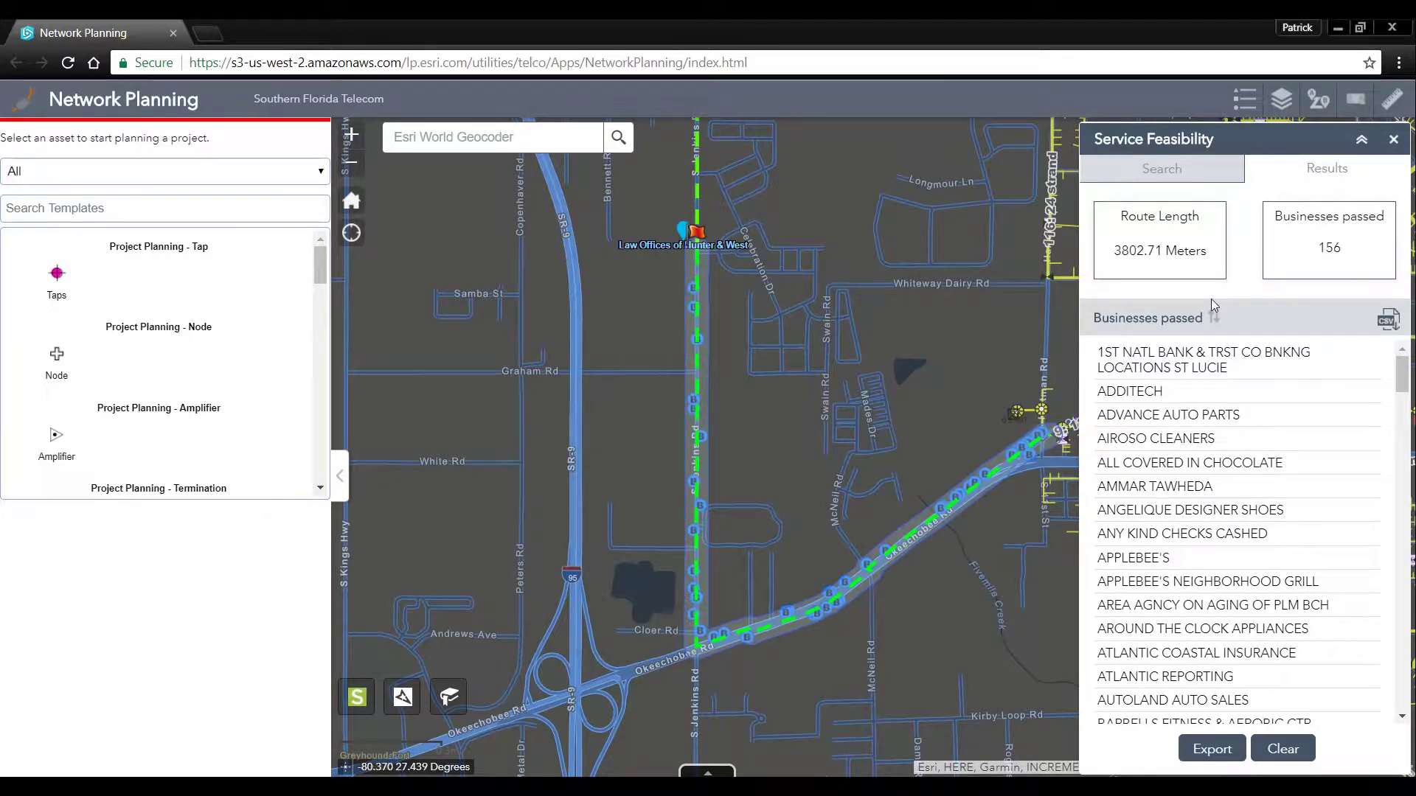
Save the route and passed businesses to layers as project 'Law Offices of Hunter & West'.
click(1228, 747)
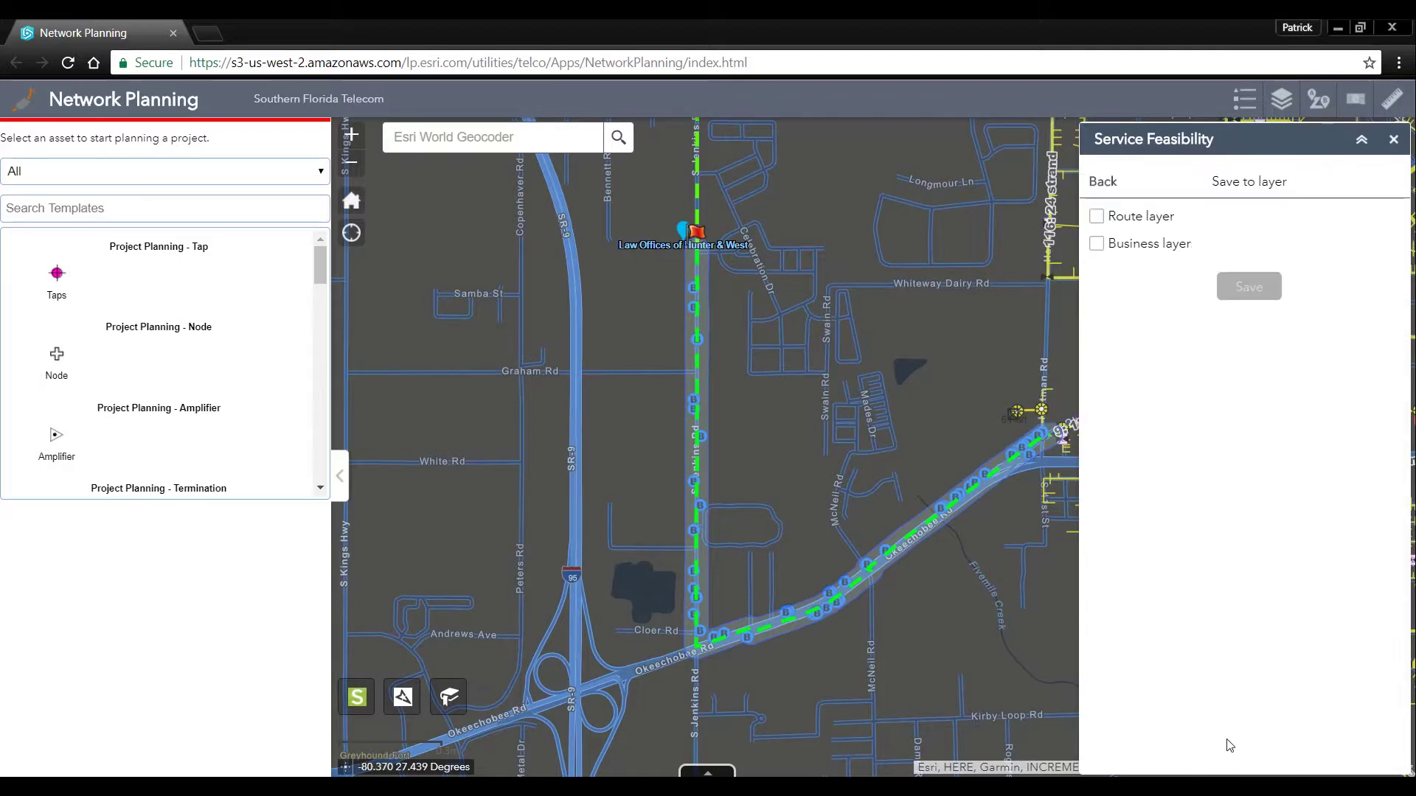
click(1100, 221)
click(1096, 520)
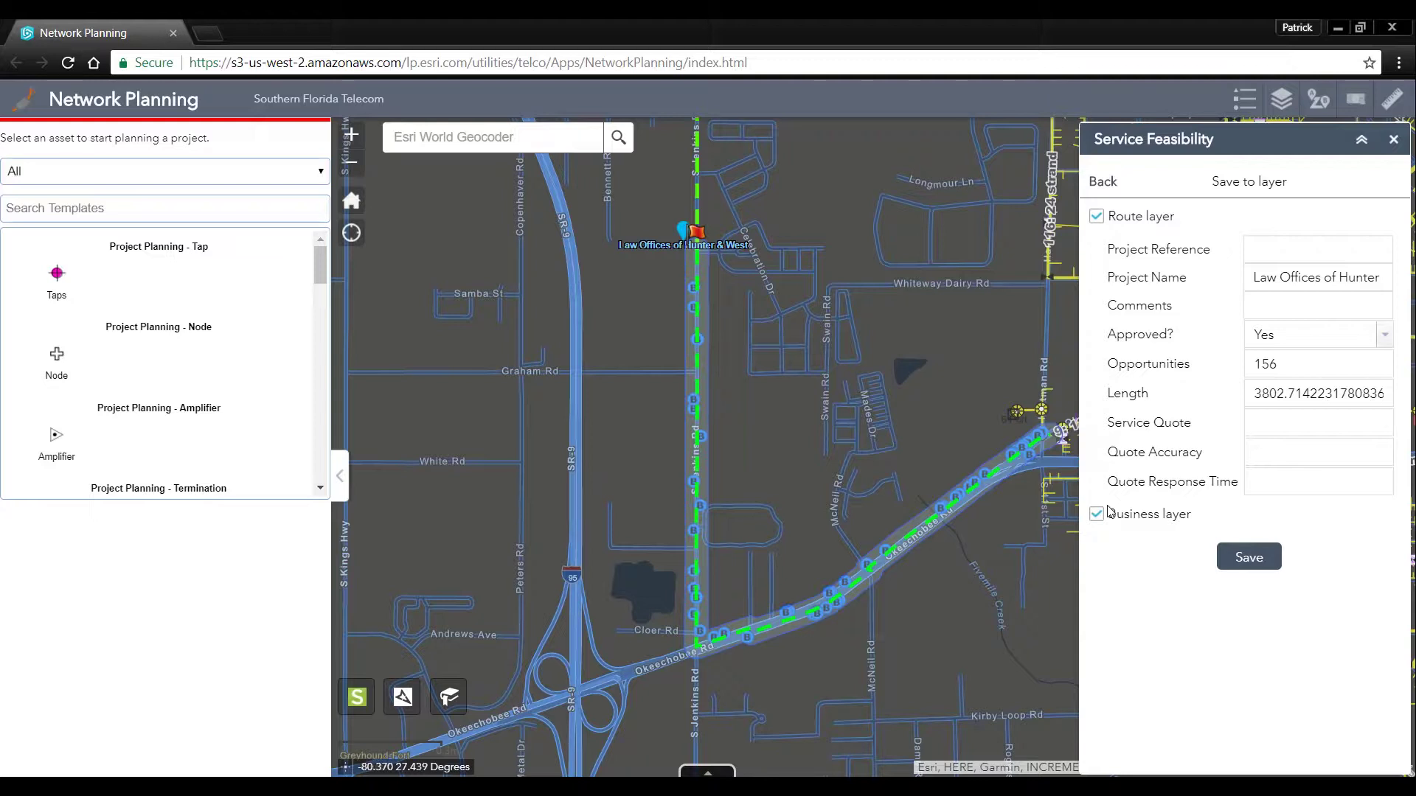
click(1272, 274)
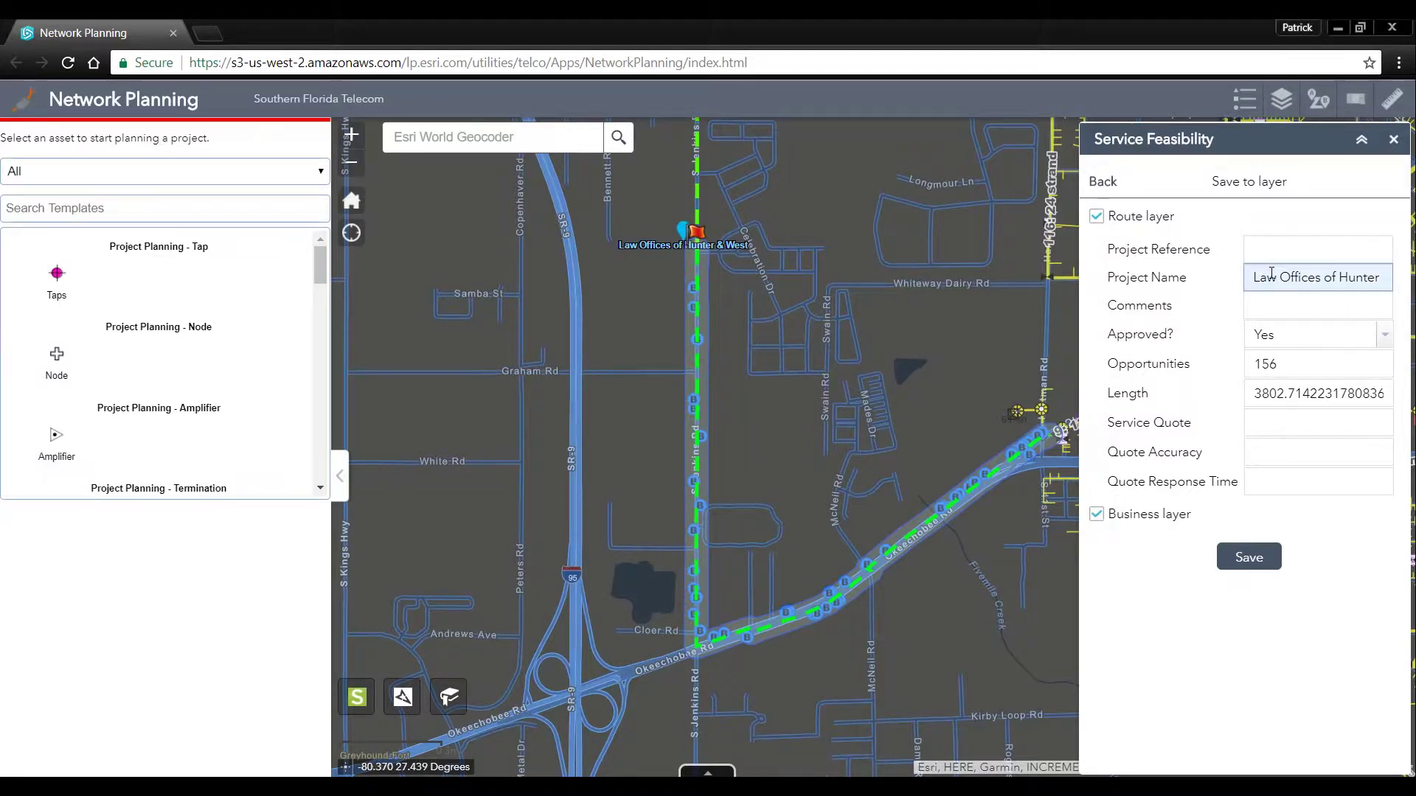
drag(1257, 276, 1373, 277)
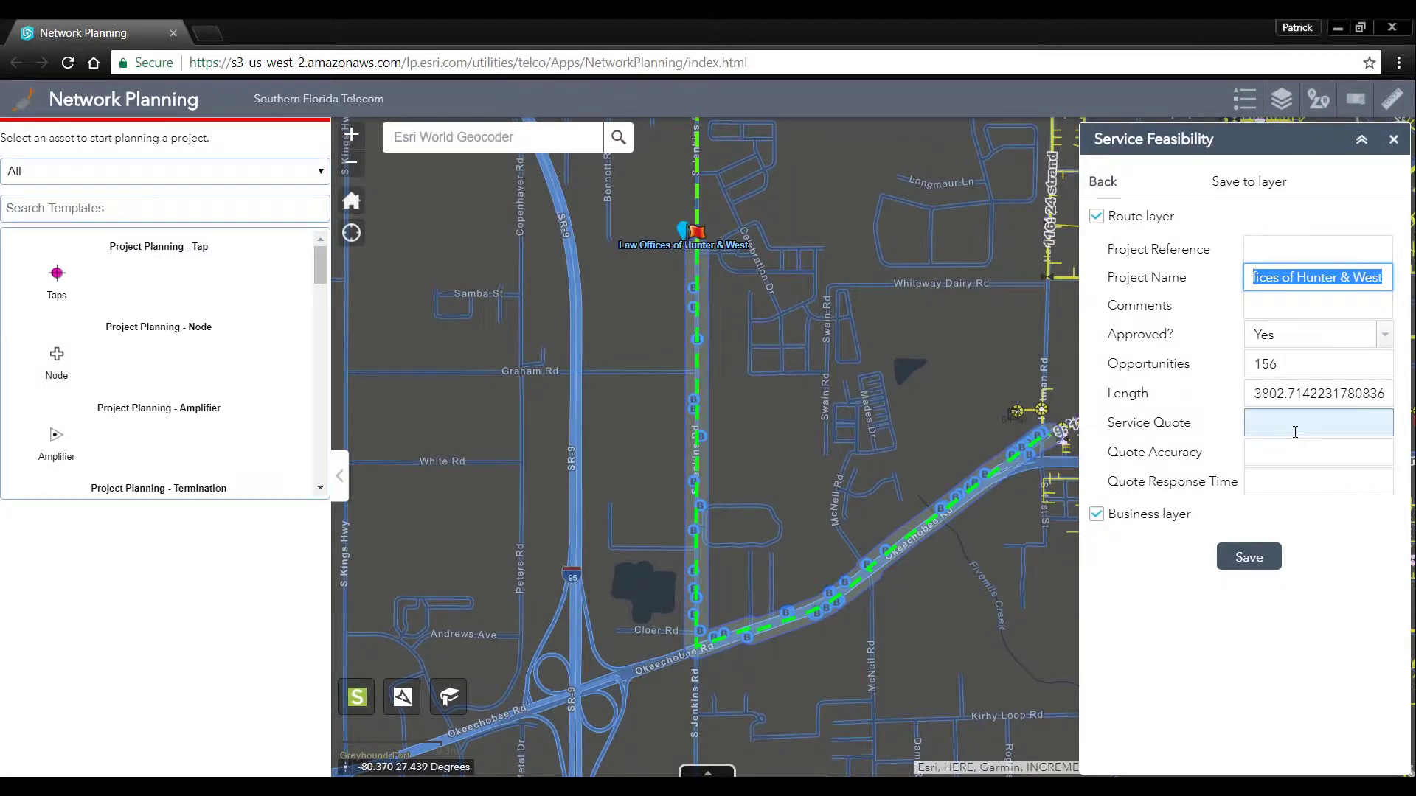
click(1260, 555)
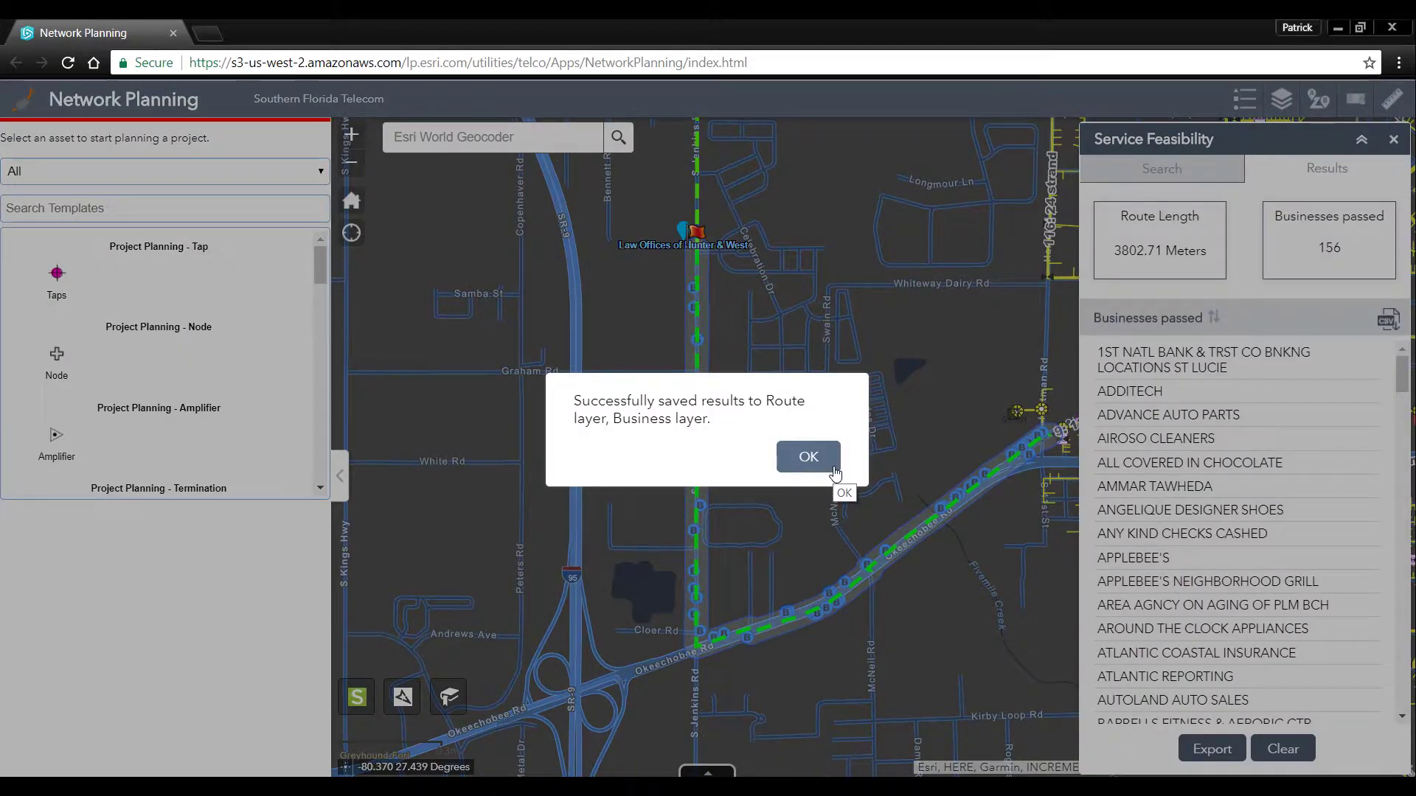
click(808, 457)
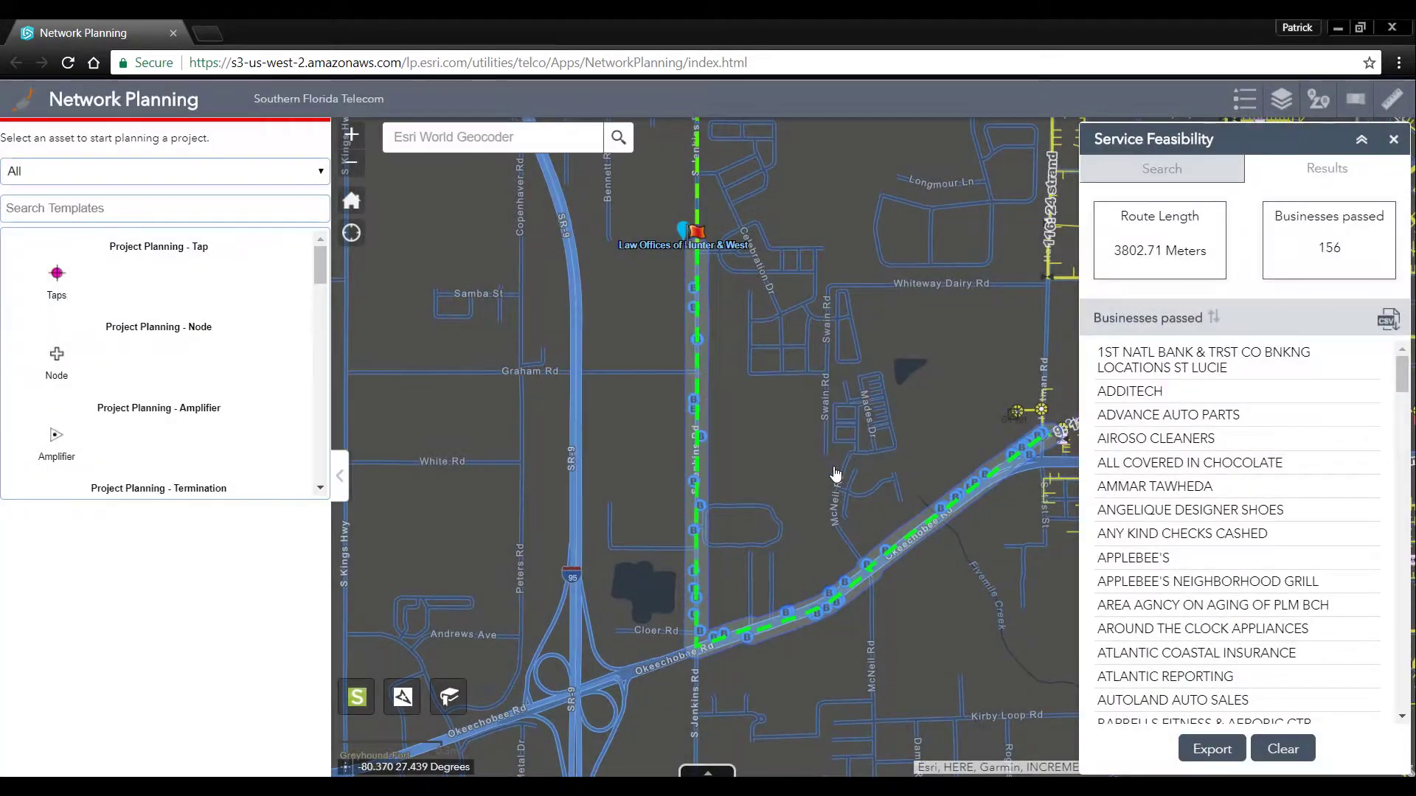
Clear the feasibility results, close Service Feasibility, and switch to Project Costing.
click(1283, 749)
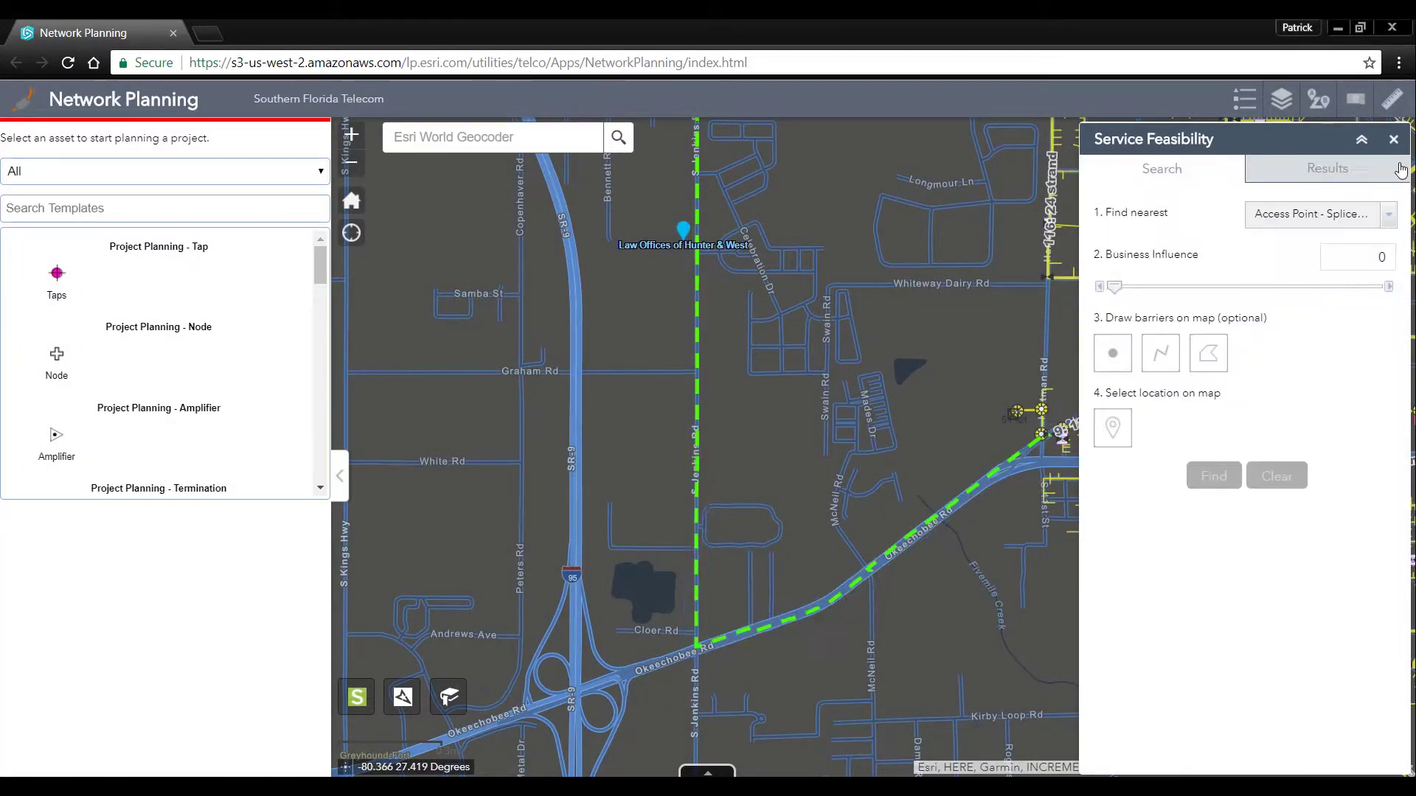
click(1394, 140)
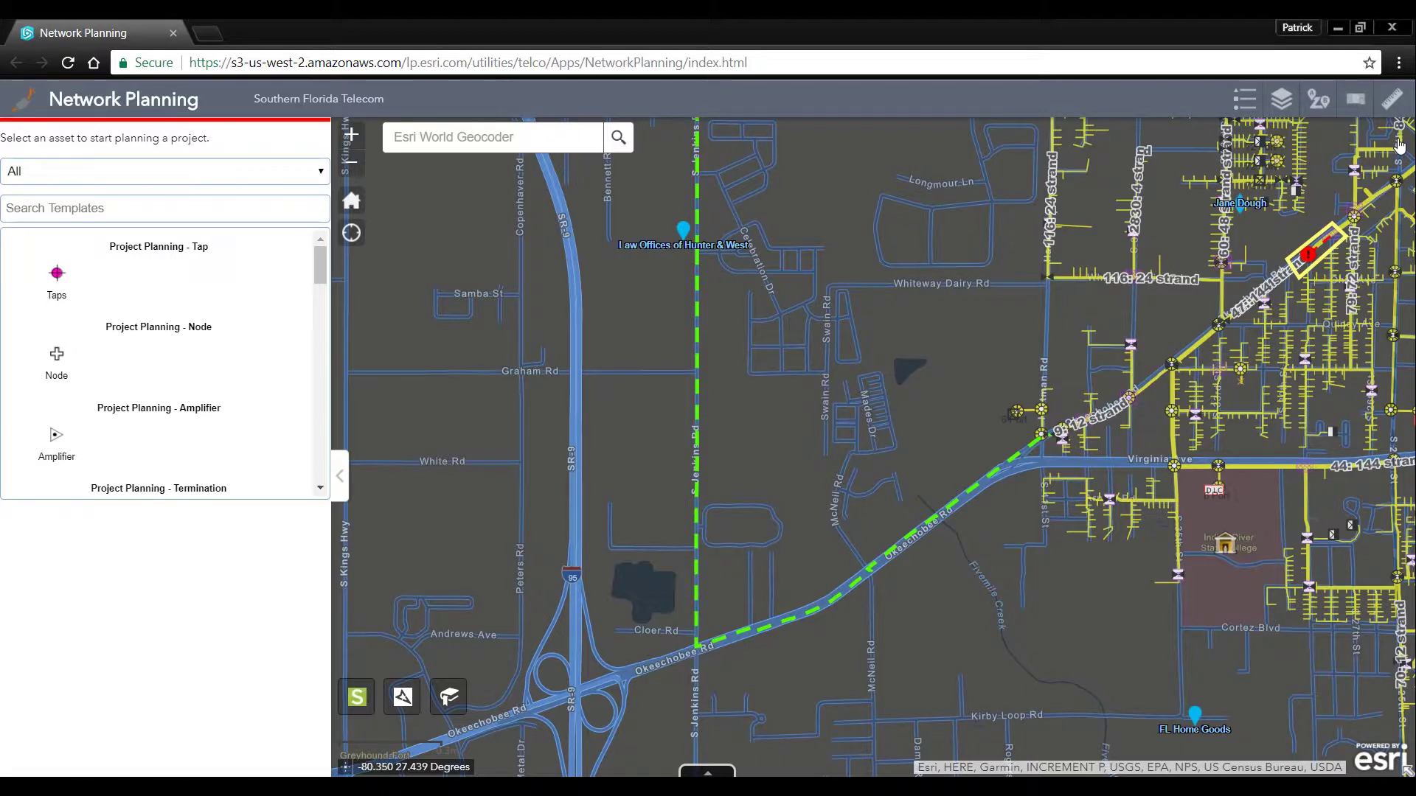
click(1356, 102)
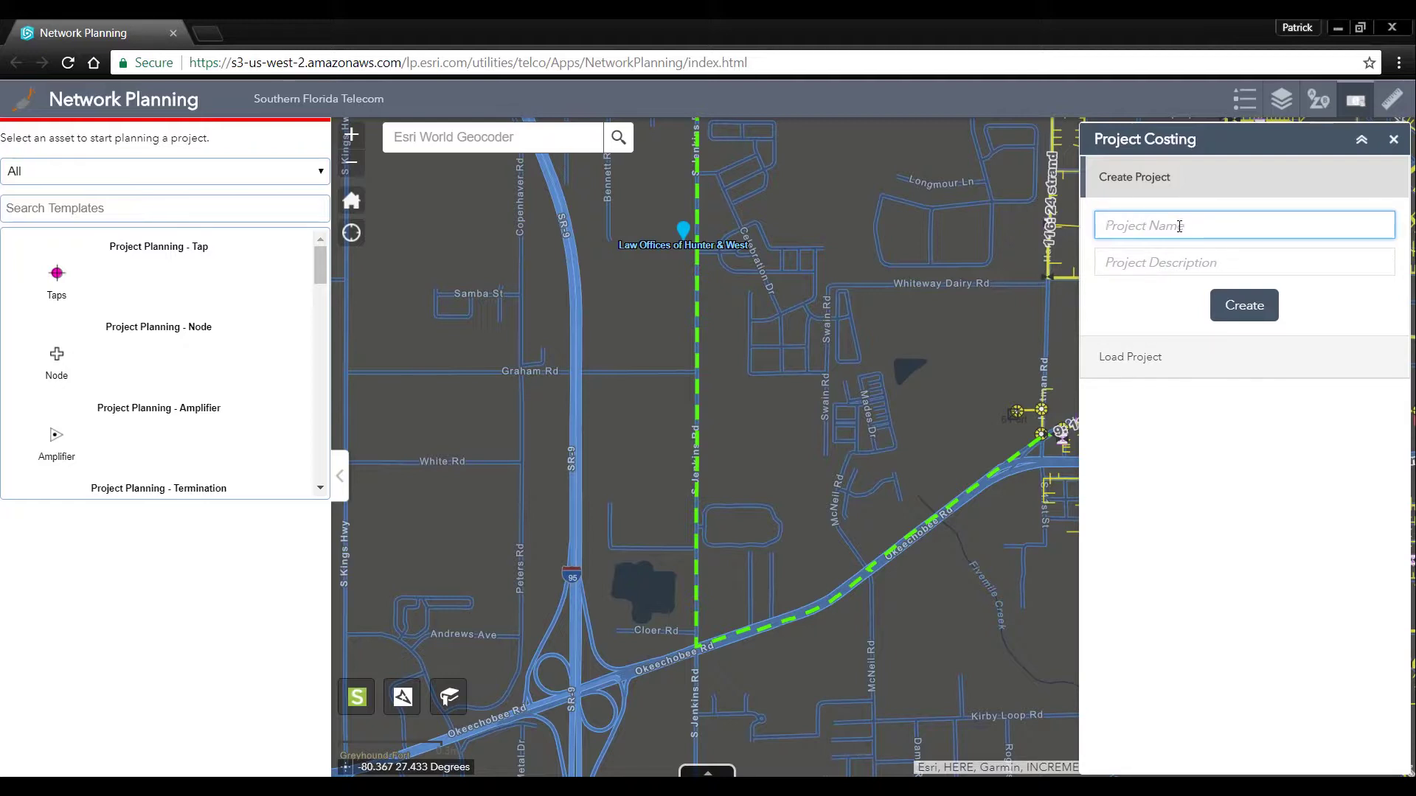
Create the 'Law Offices of Hunter & West' costing project and choose the Fiber Cable Aerial template.
text(Law Offices of Hunter & West)
click(1244, 306)
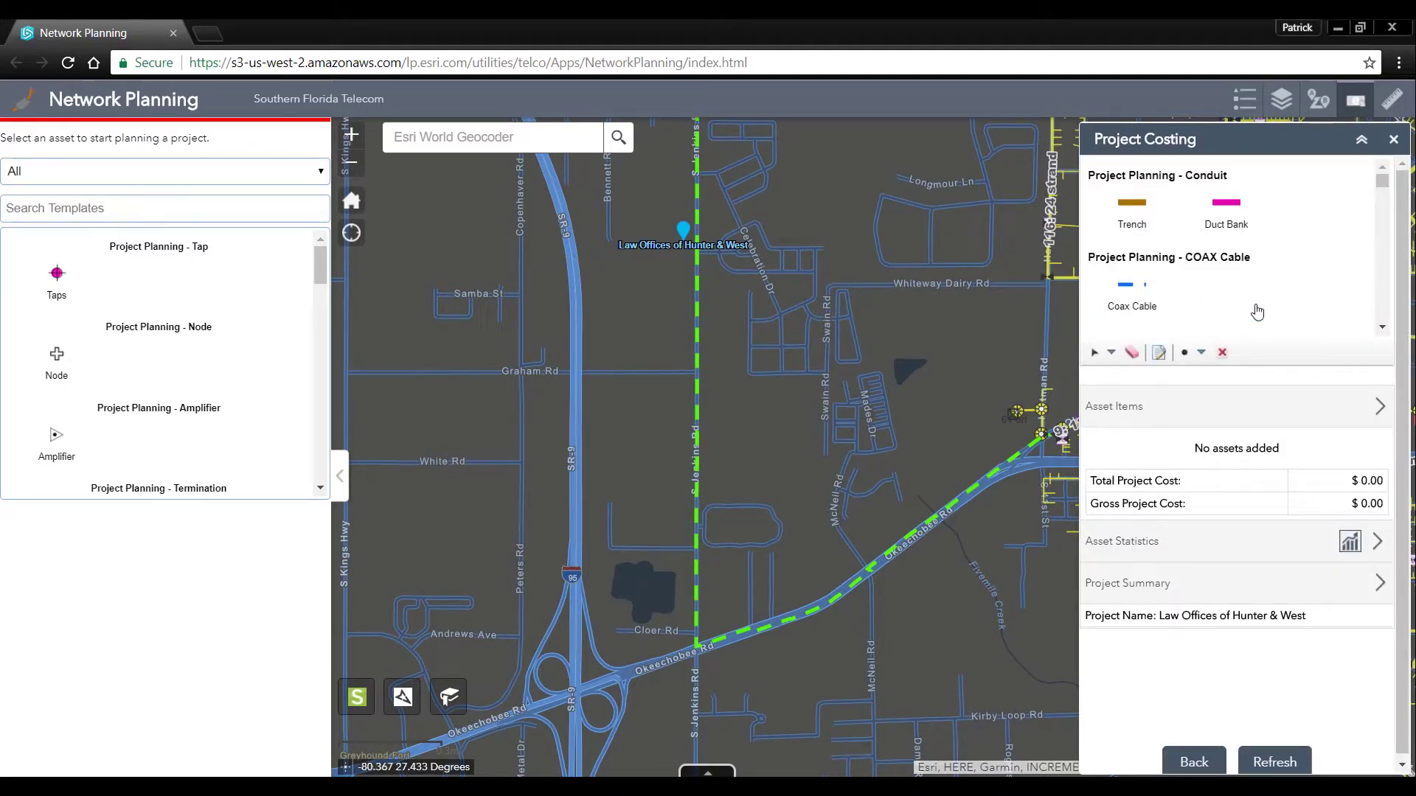
scroll(1257, 311, down, 5)
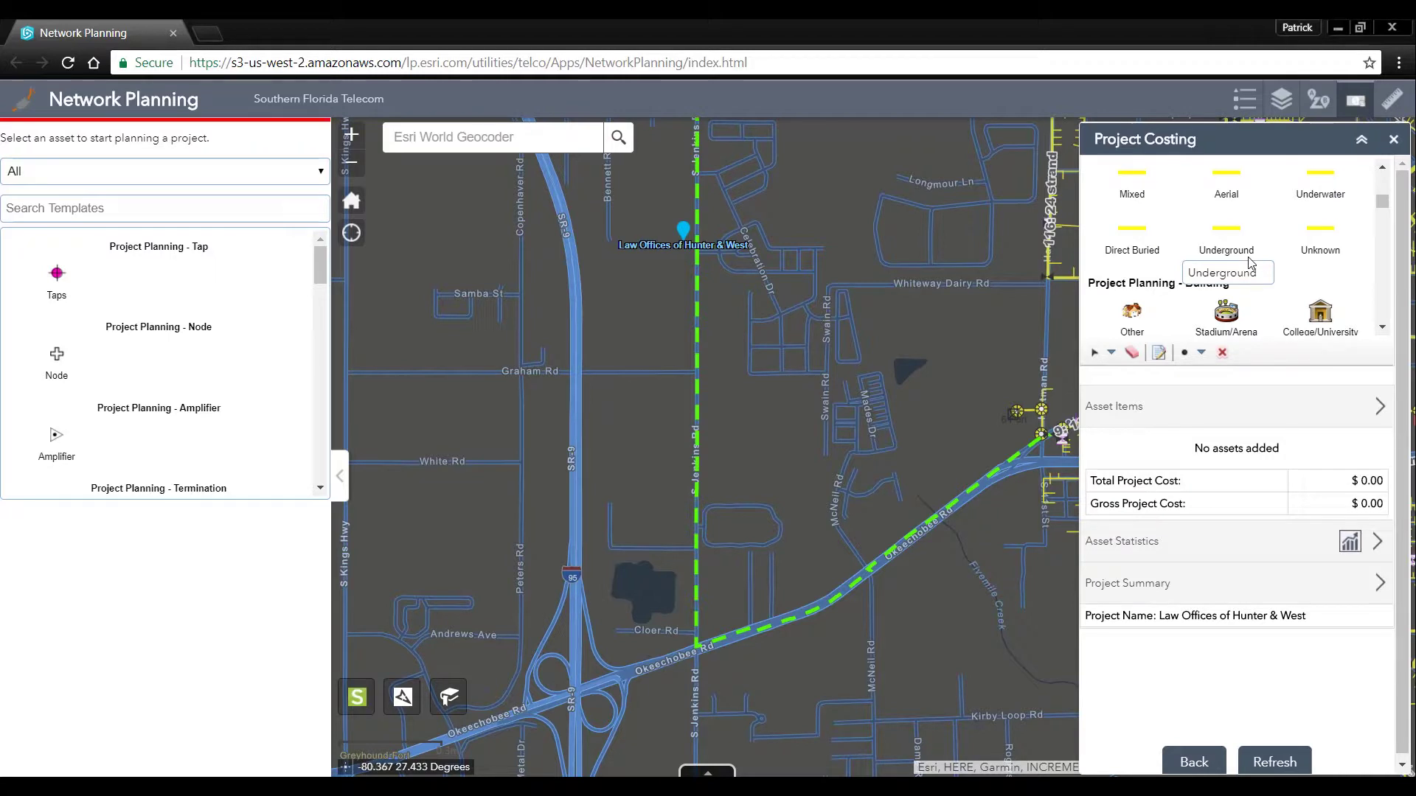
click(1227, 193)
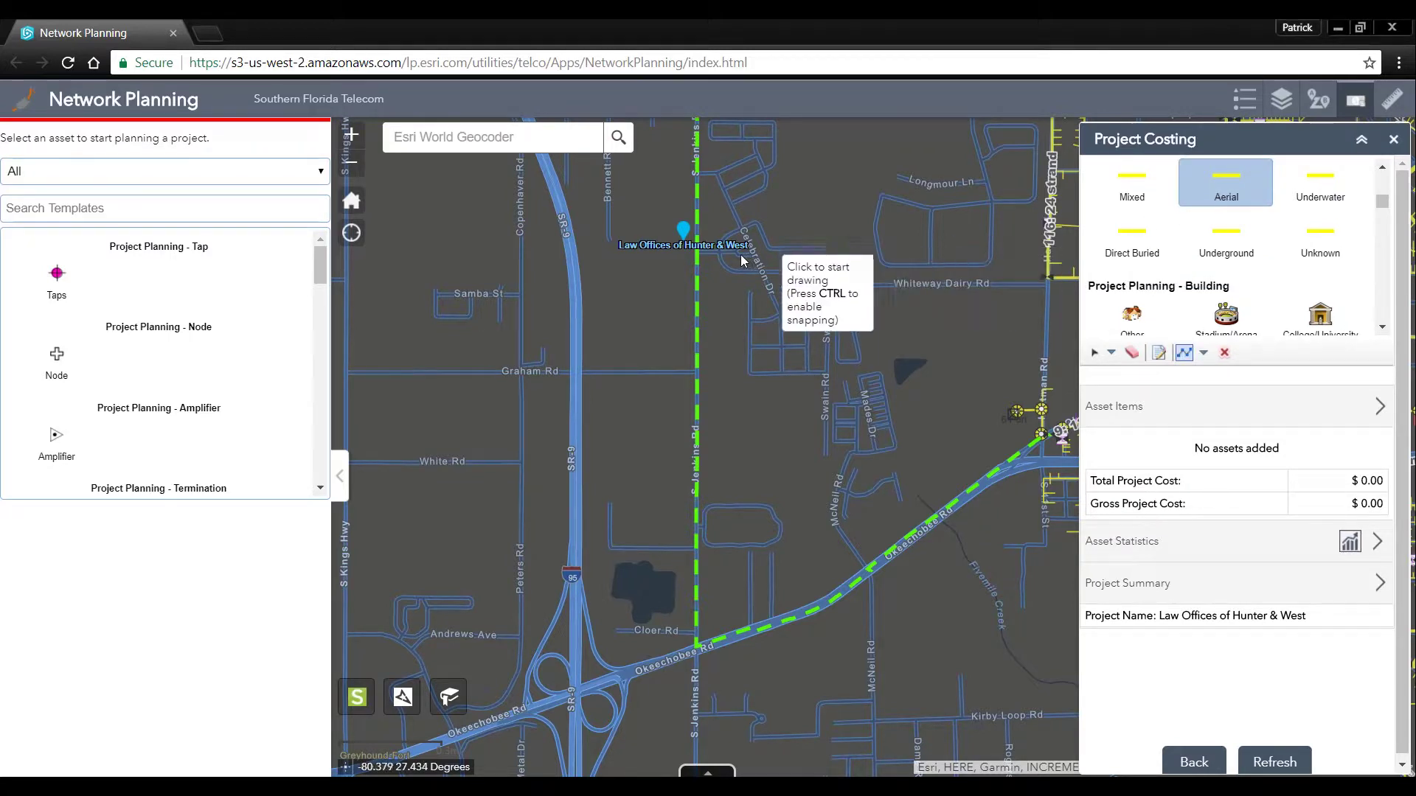
Draw the aerial cable from the law office via Jenkins and Okeechobee Rd to the northeast node.
click(699, 252)
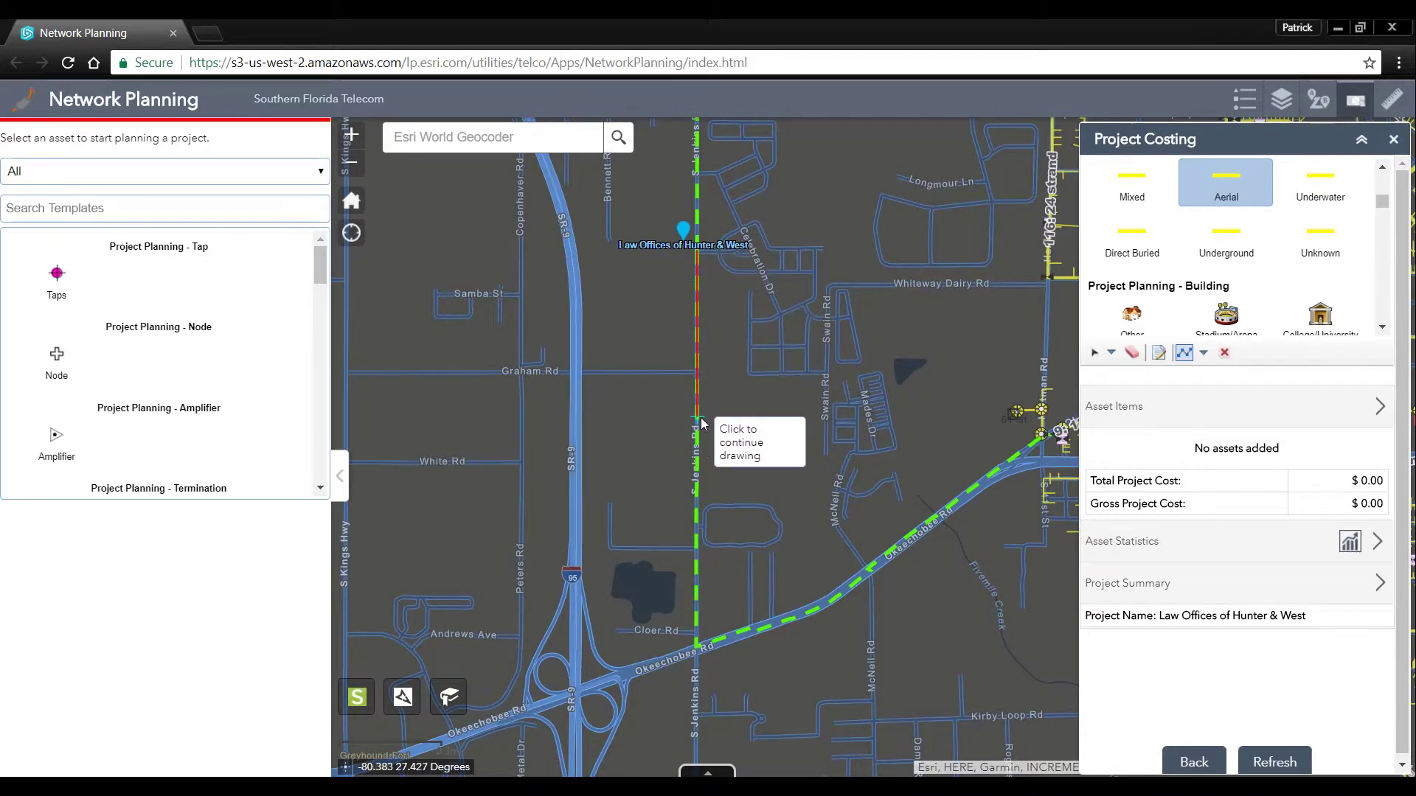
click(698, 649)
click(837, 599)
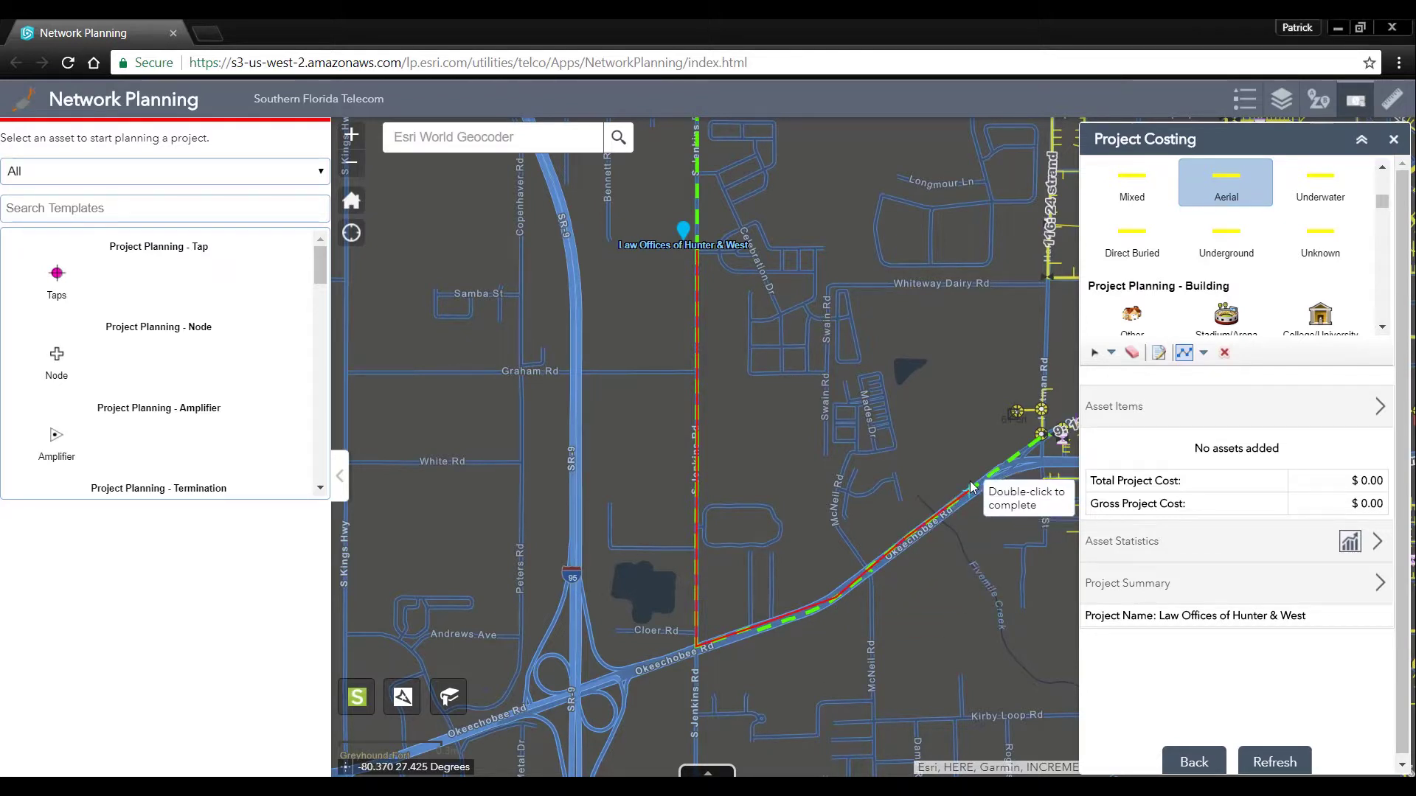
double_click(1045, 439)
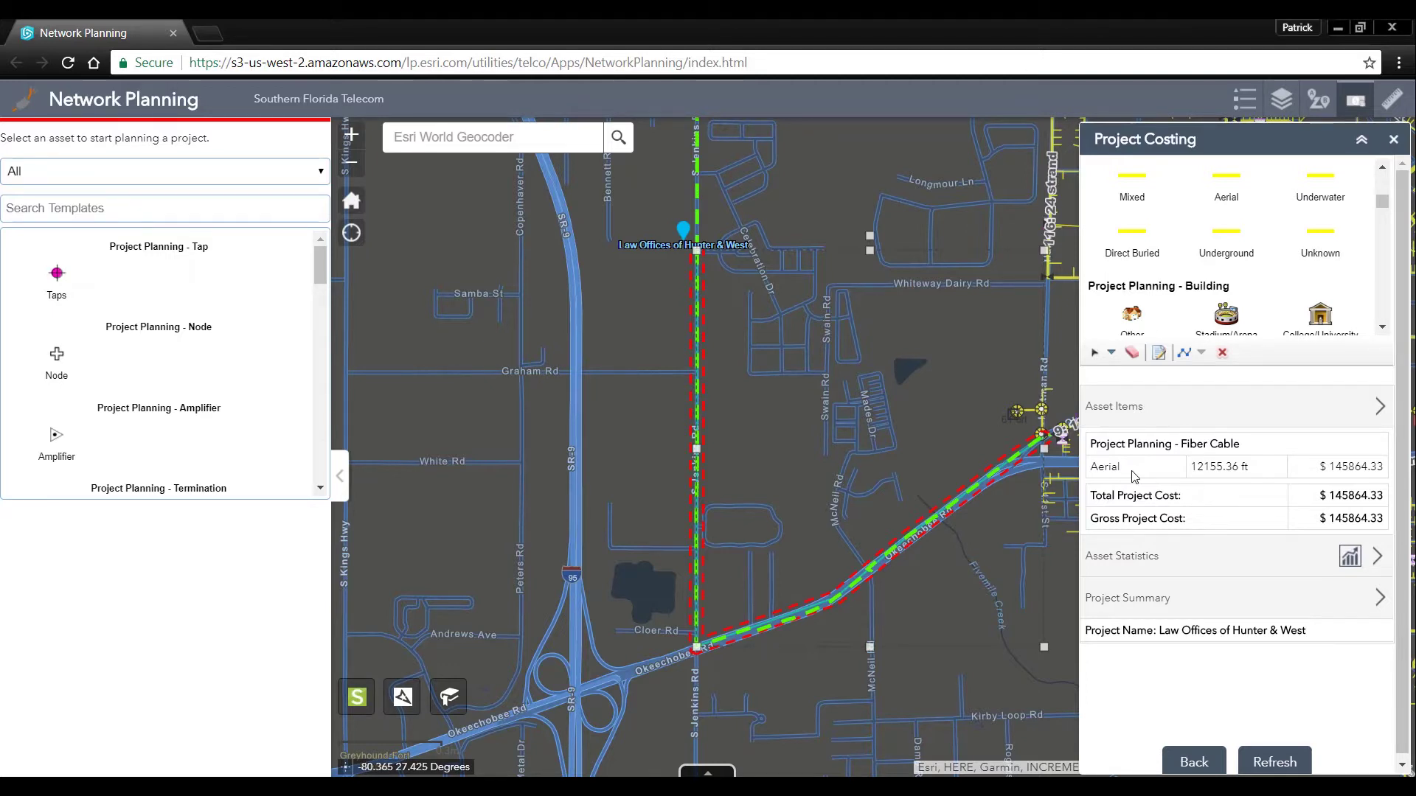
Review and confirm the project's attributes, then go back to the create-or-load project choice.
click(1168, 627)
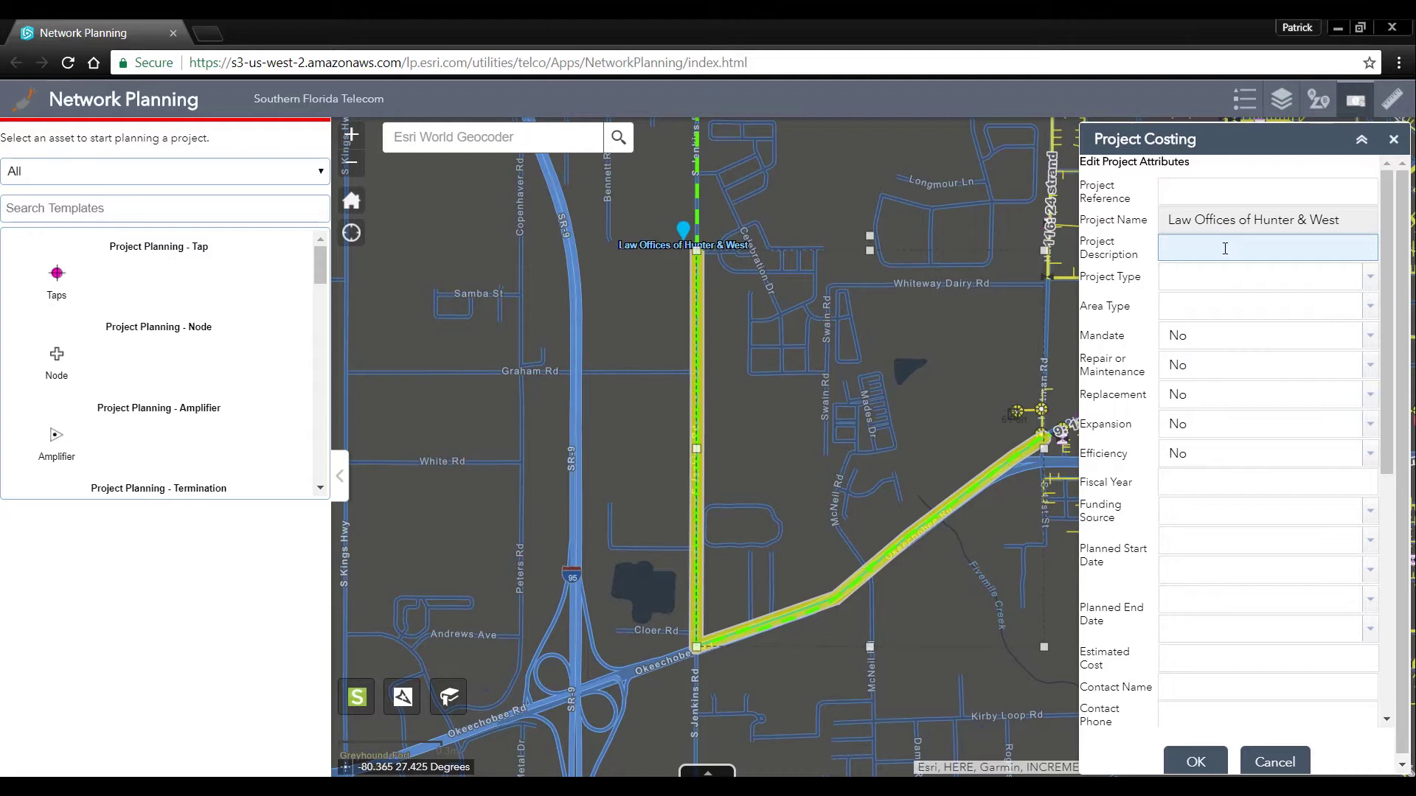
scroll(1230, 324, down, 1)
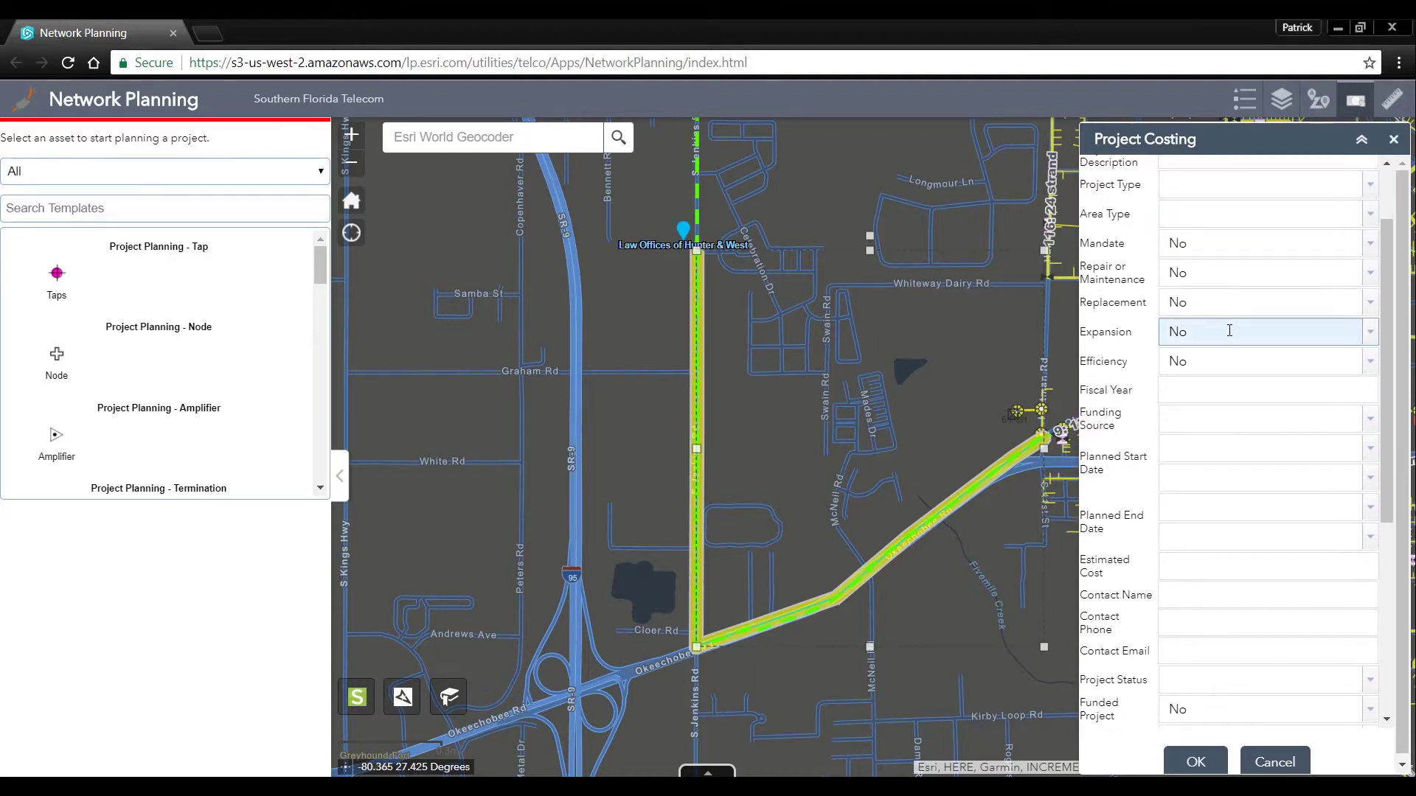
scroll(1229, 329, down, 5)
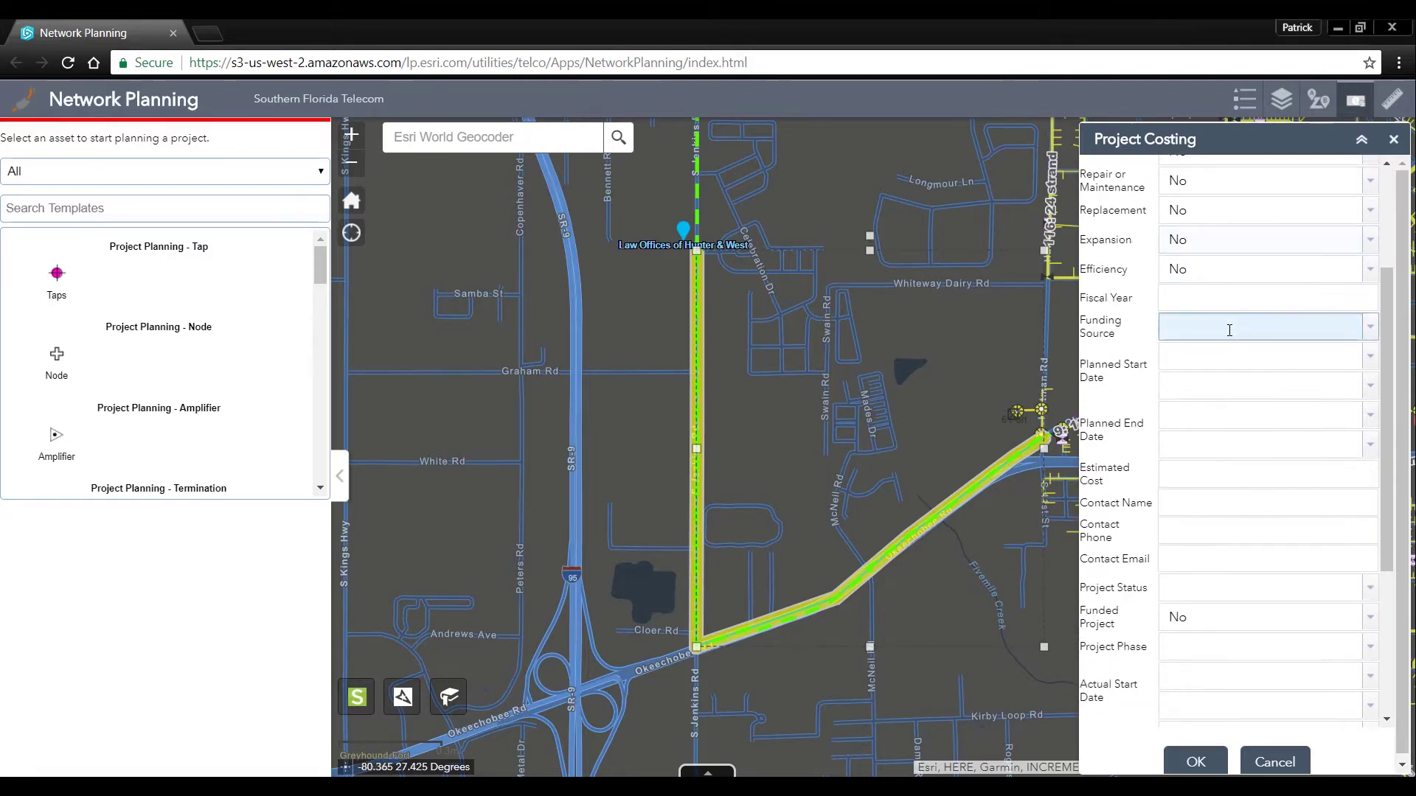
click(1195, 762)
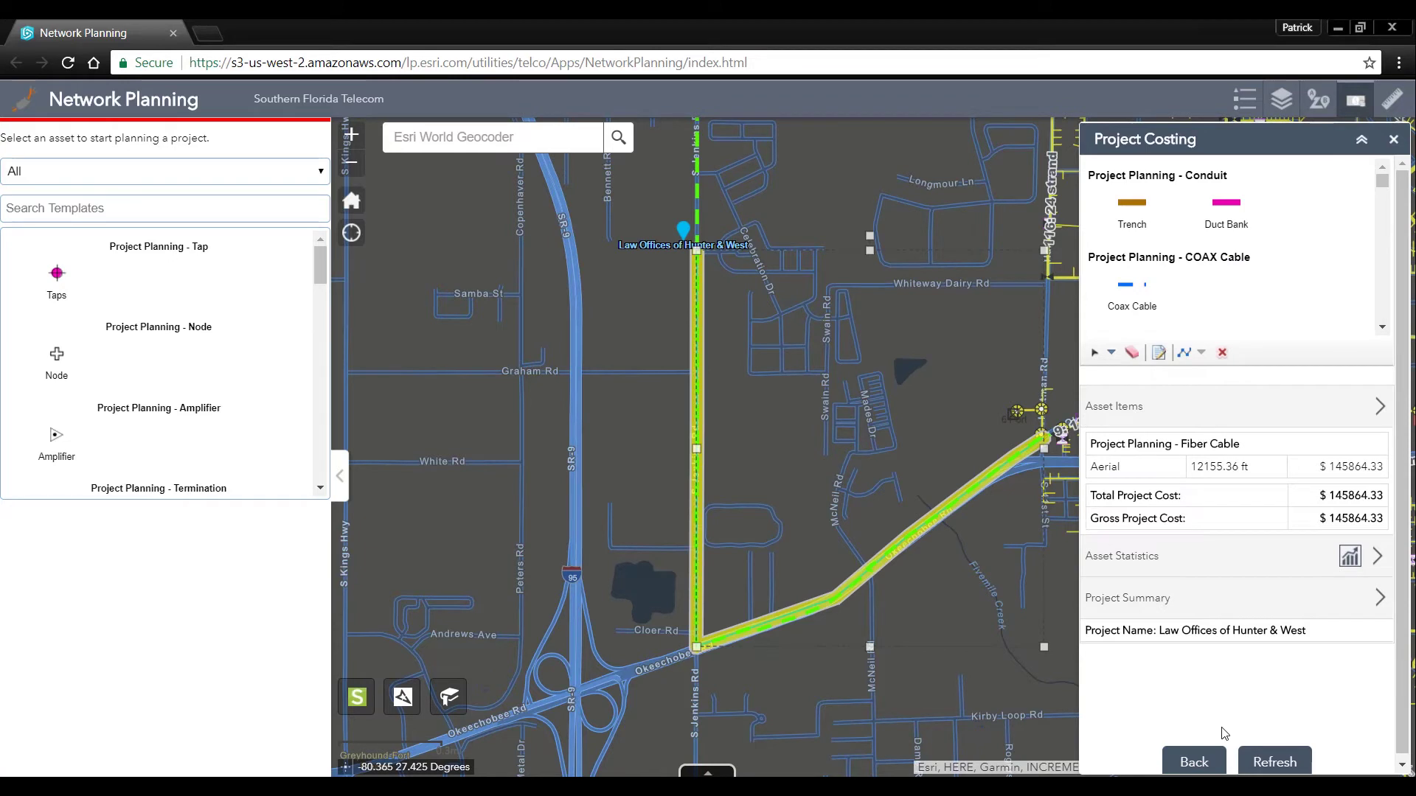
click(1194, 762)
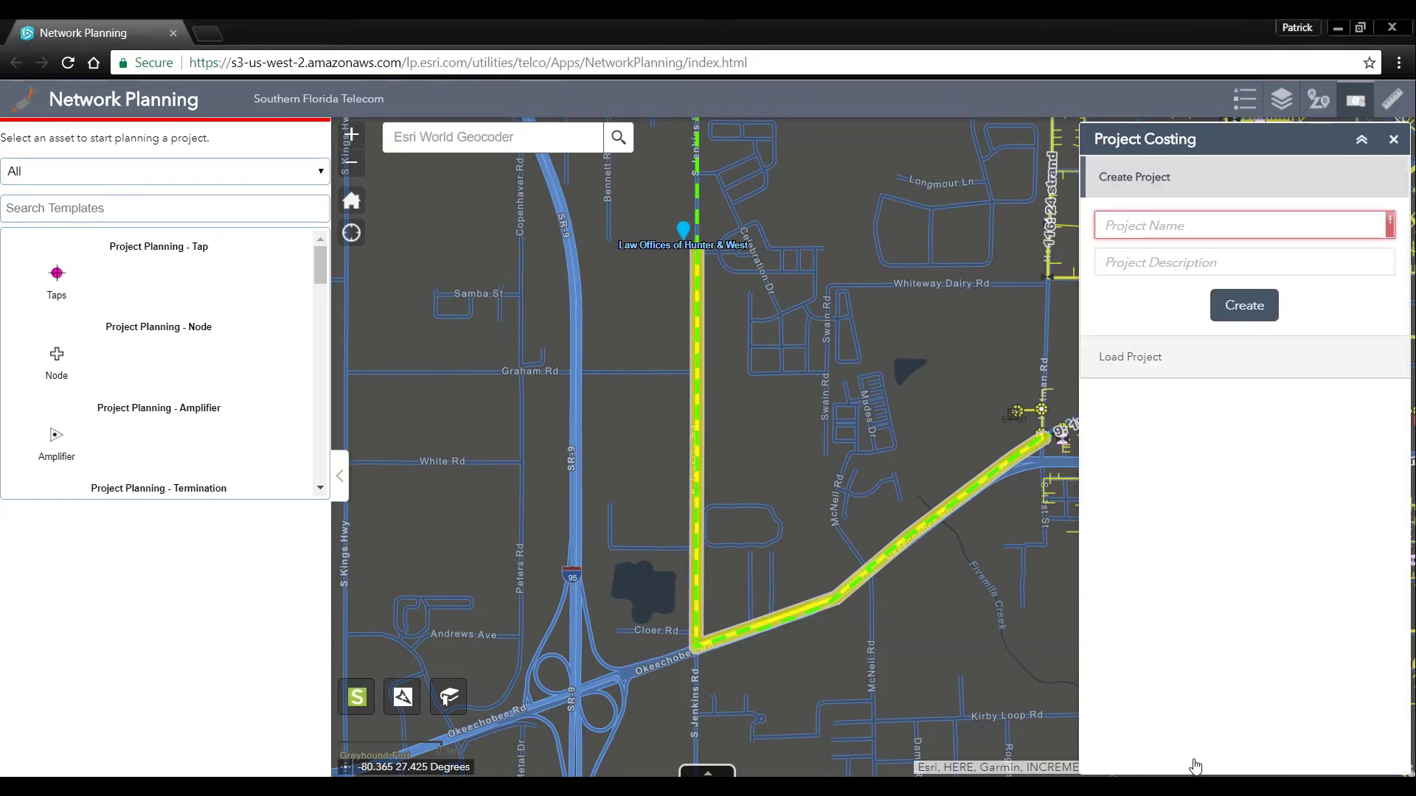